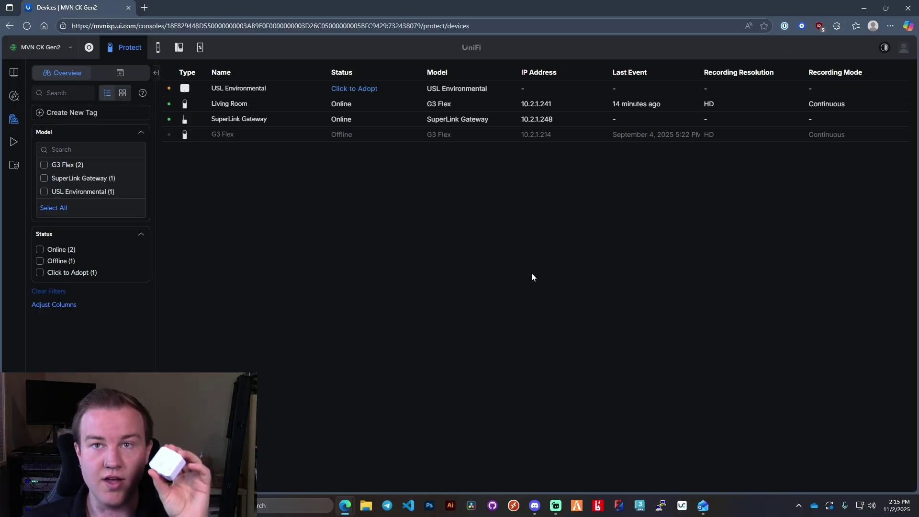
Adopt the USL Environmental sensor until it offers the 1.0.1 to 1.1.0 firmware update
left_click(345, 92)
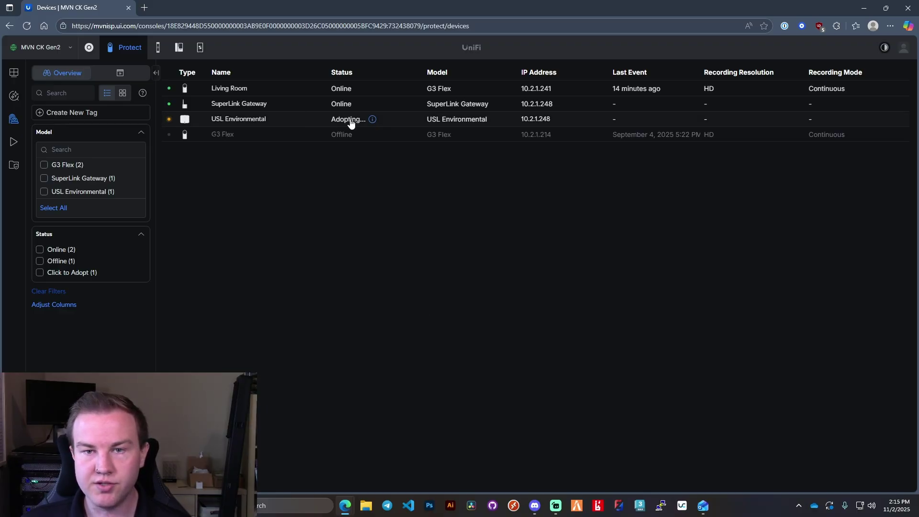
mouse_move(374, 123)
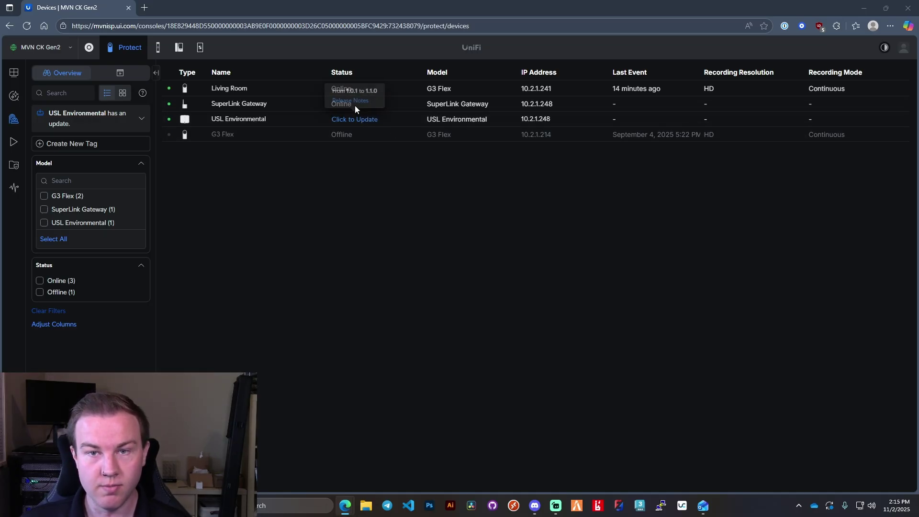
Start the sensor's firmware update to 1.1.0 and open its details
left_click(355, 119)
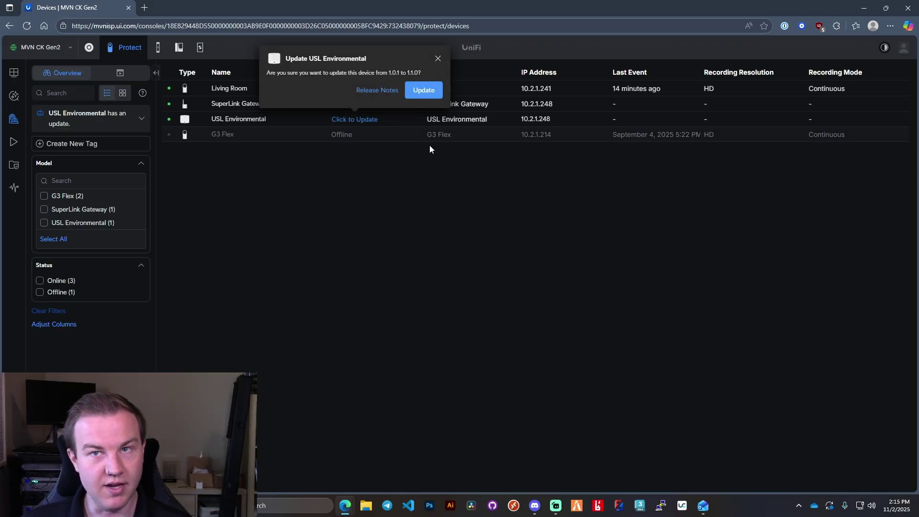
key("Return")
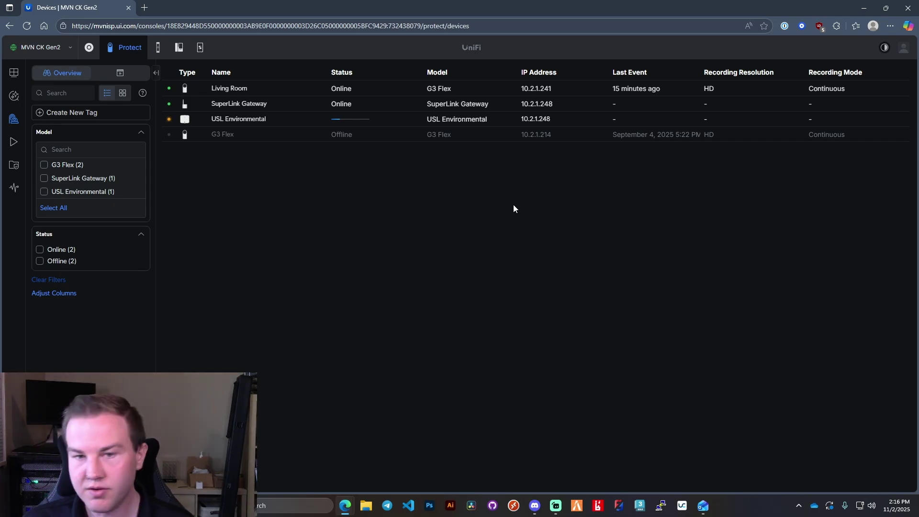
left_click(335, 121)
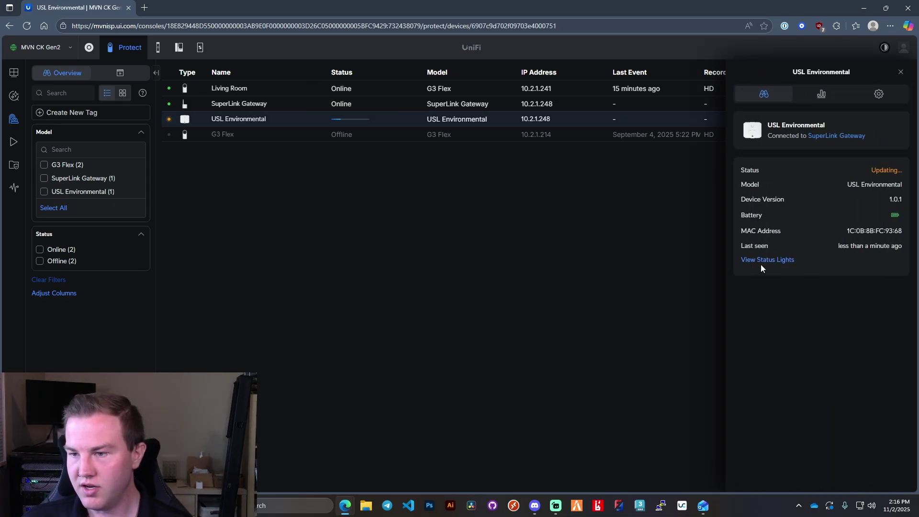
Glance at the sensor's statistics and overview, then switch to the store window
left_click(822, 94)
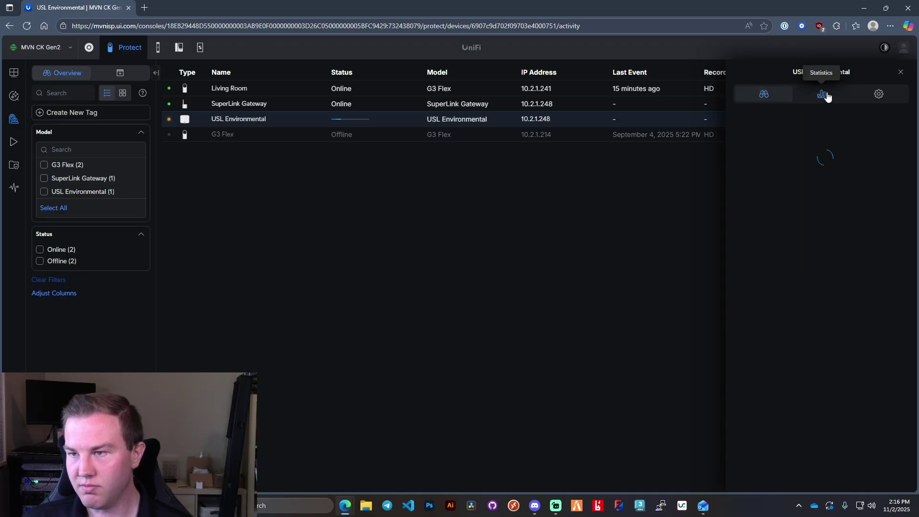
left_click(764, 93)
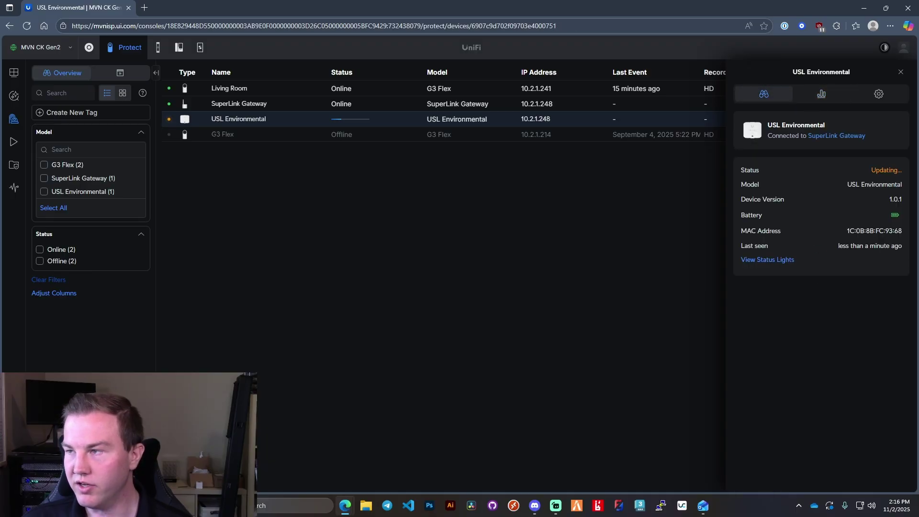
key("alt+Tab")
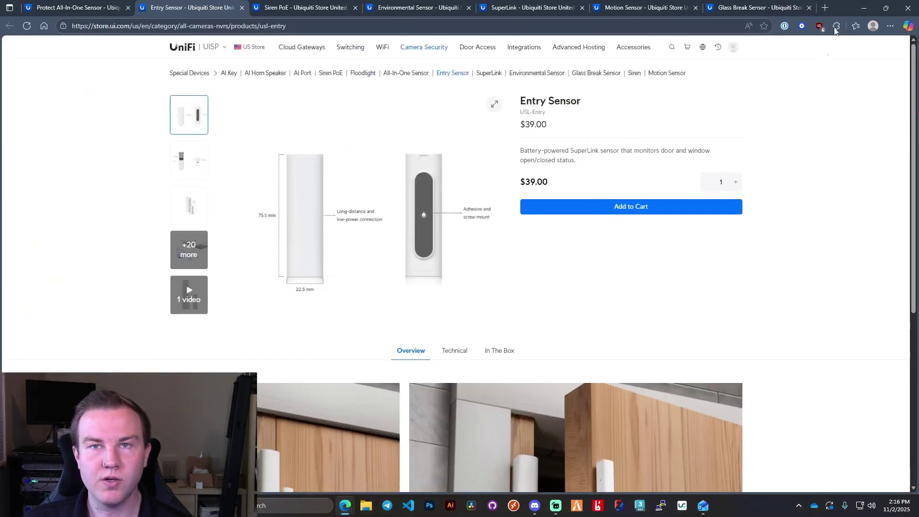
Show the $49.00 sold-out Environmental Sensor product page and scroll through it
left_click(421, 8)
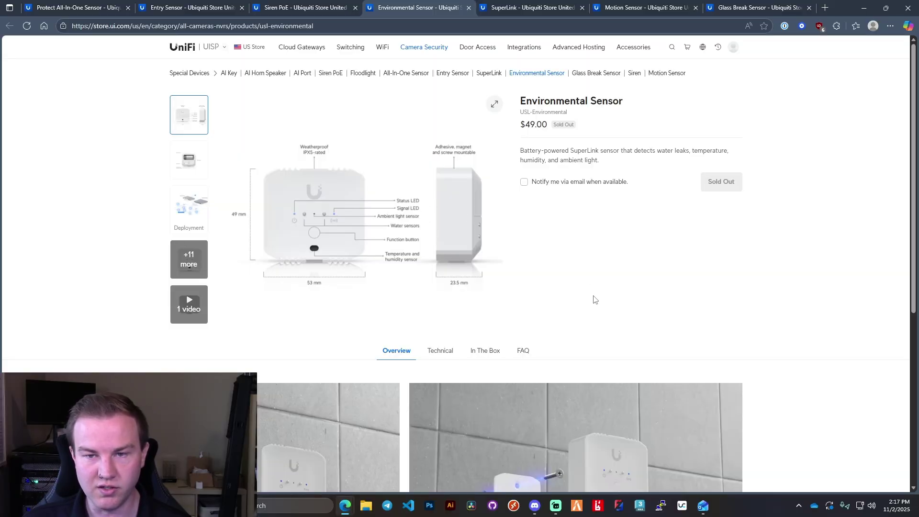
scroll(591, 298, "down", 5)
scroll(583, 226, "up", 5)
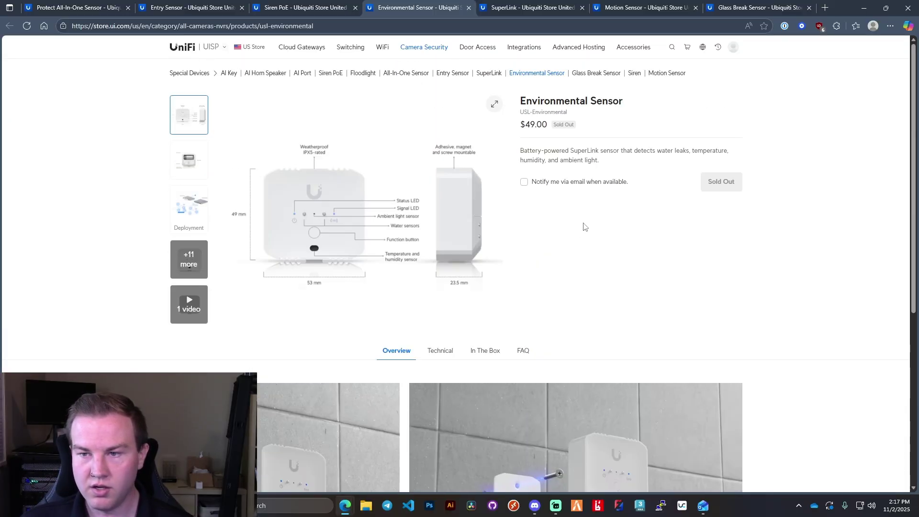
Open the Technical specs and highlight the CR123A battery and leak probe jack entries
left_click(447, 349)
scroll(589, 230, "down", 5)
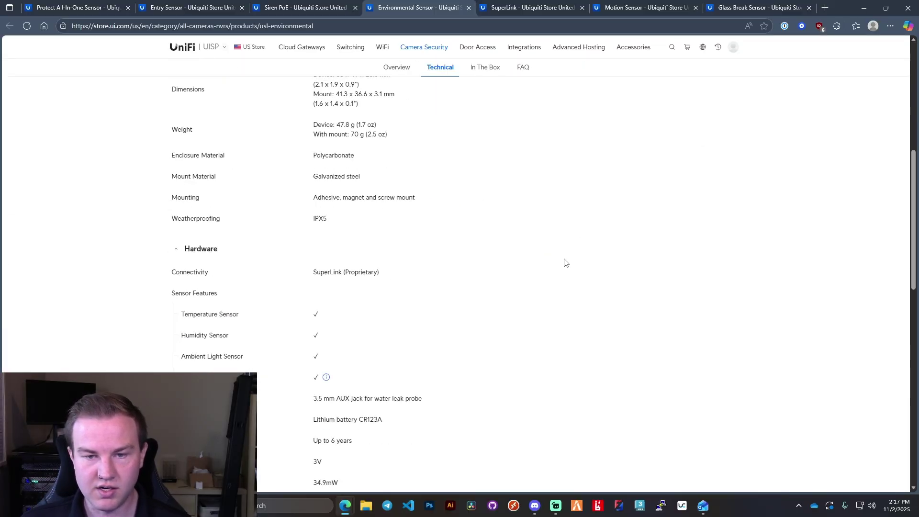
scroll(570, 242, "down", 1)
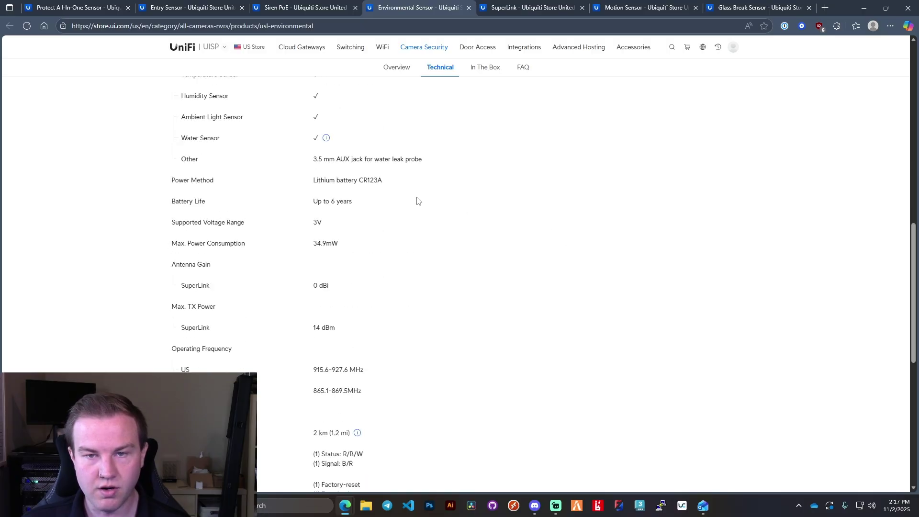
double_click(365, 180)
left_click(484, 272)
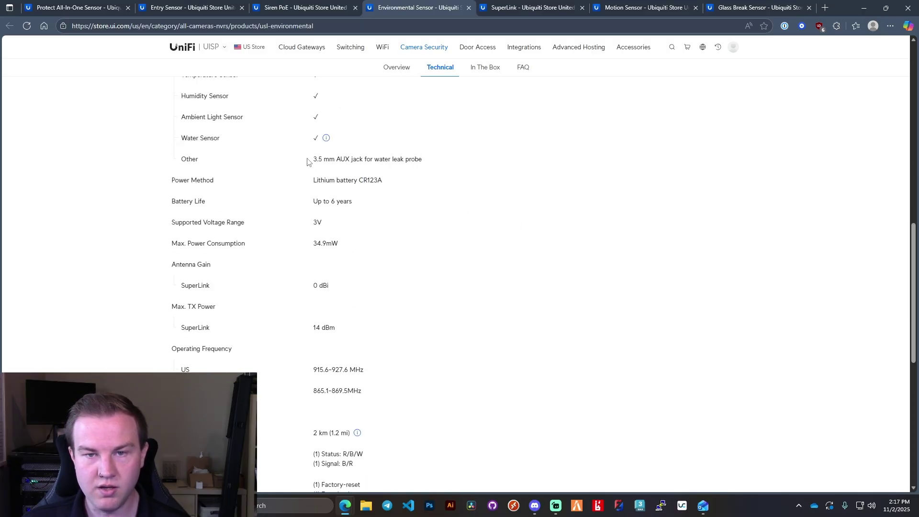
left_click_drag(309, 160, 532, 200)
left_click(483, 270)
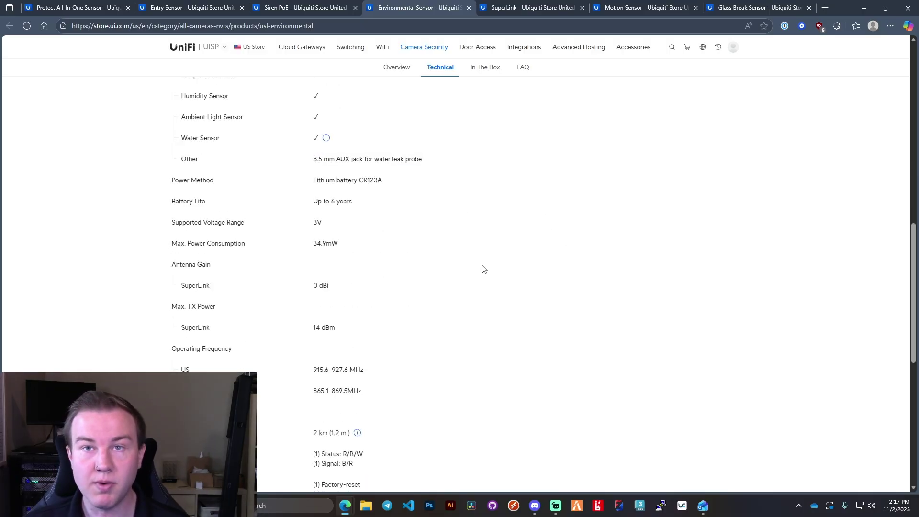
Highlight the US (up to 927.6 MHz) and EU (869.5 MHz) operating frequency values
scroll(419, 289, "down", 3)
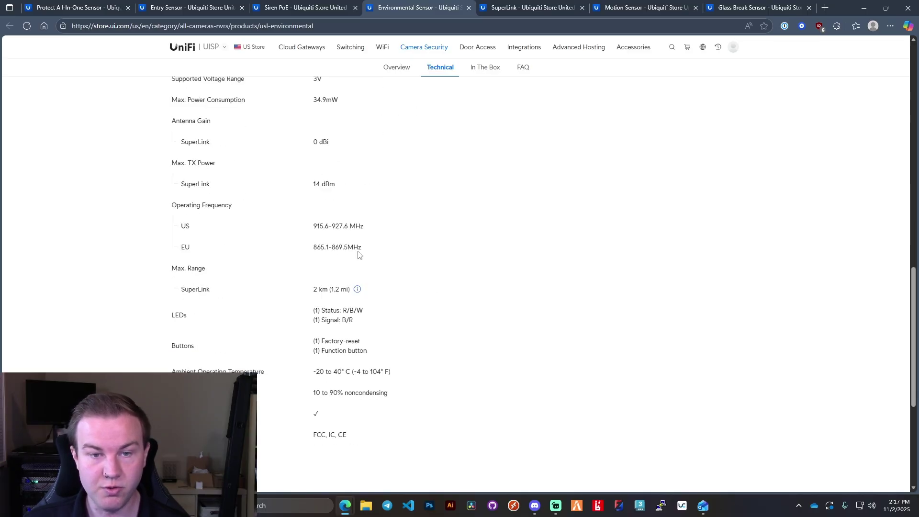
left_click_drag(313, 225, 340, 231)
left_click(498, 267)
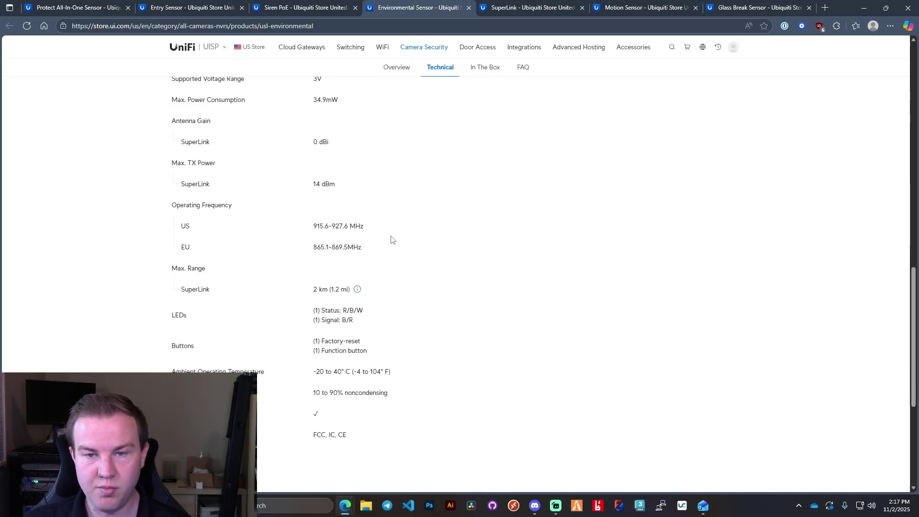
left_click_drag(332, 226, 365, 228)
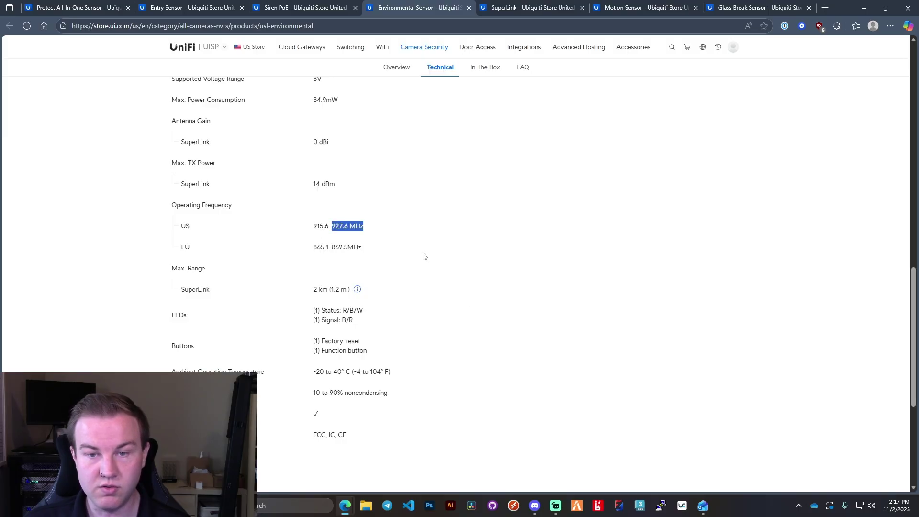
left_click(364, 233)
scroll(449, 269, "down", 1)
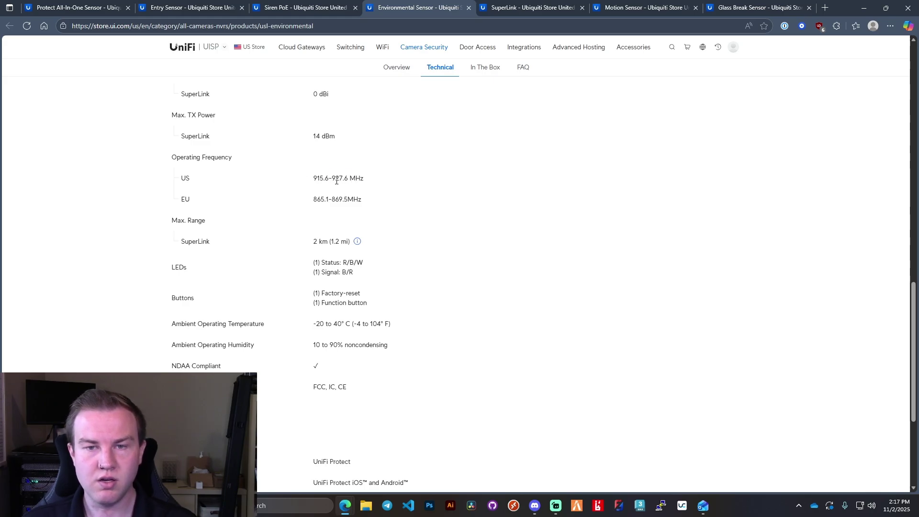
double_click(336, 179)
left_click(435, 211)
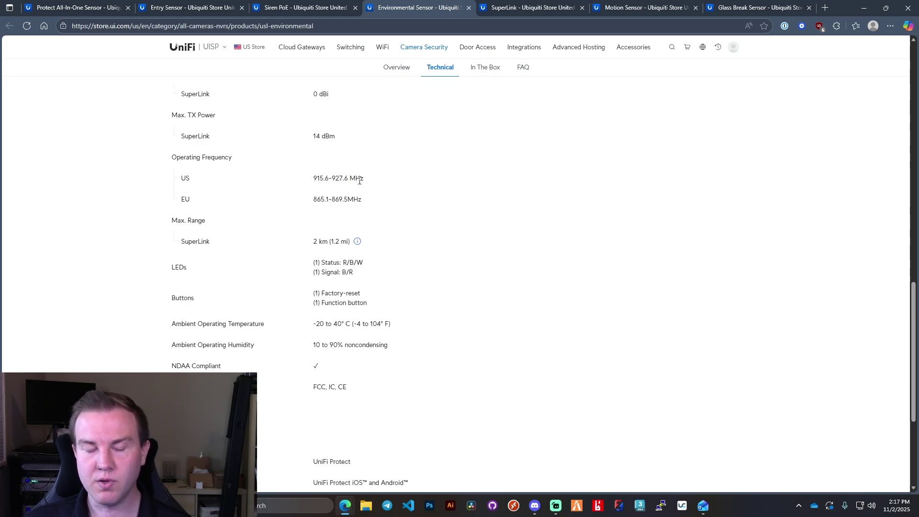
double_click(337, 179)
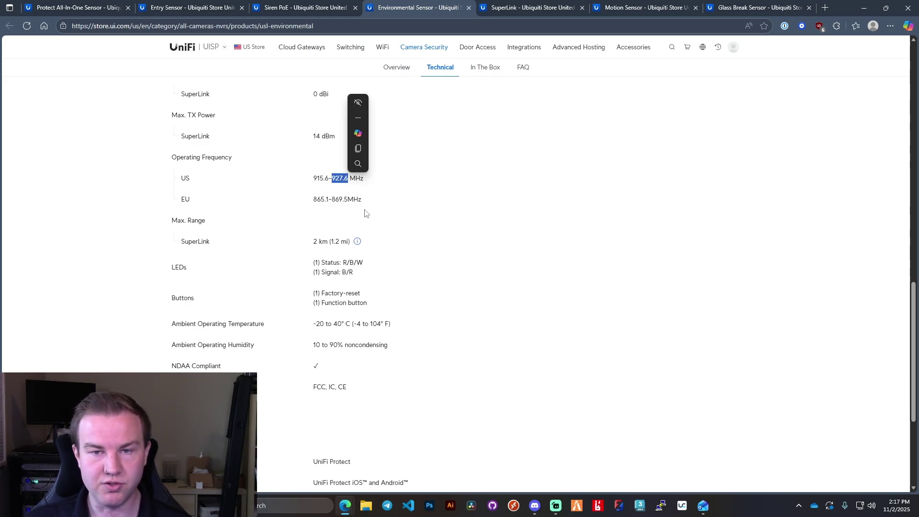
double_click(336, 200)
left_click(420, 213)
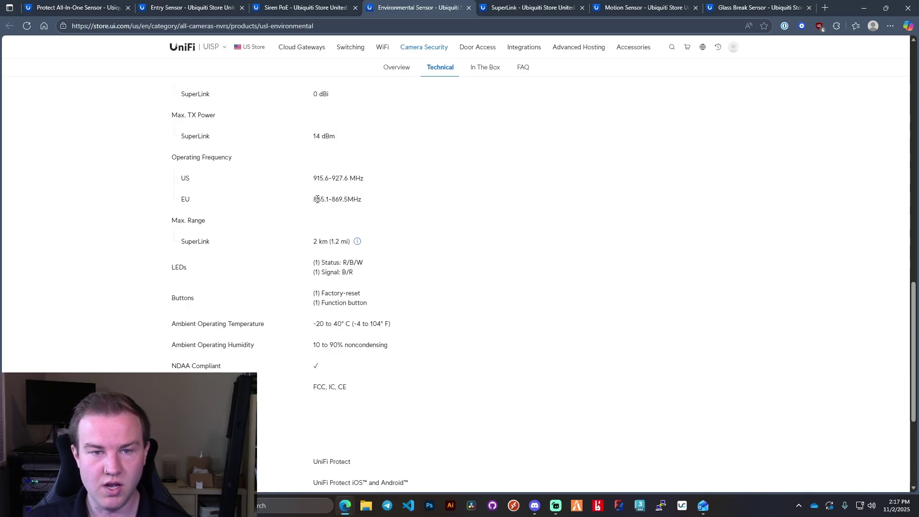
left_click_drag(317, 199, 419, 207)
Highlight the status LED spec and its R/B/W colours
left_click_drag(476, 245, 508, 289)
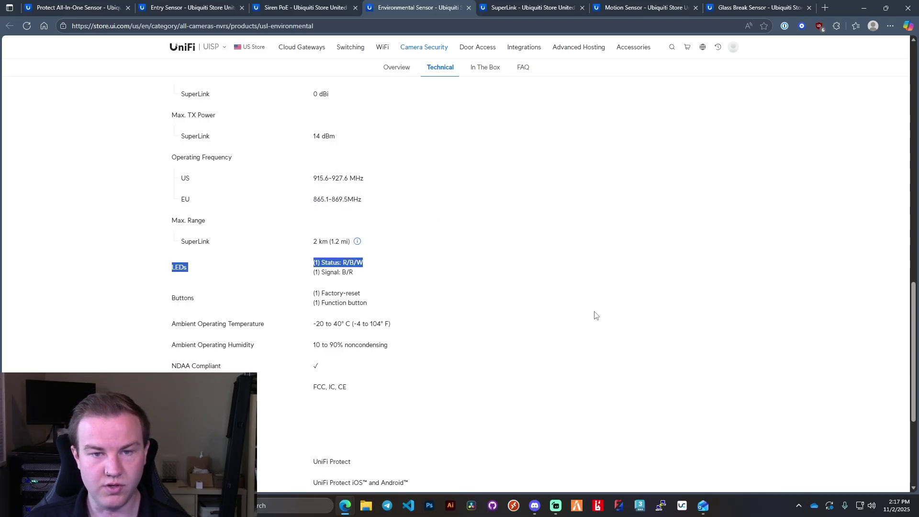
scroll(574, 307, "down", 2)
left_click(412, 232)
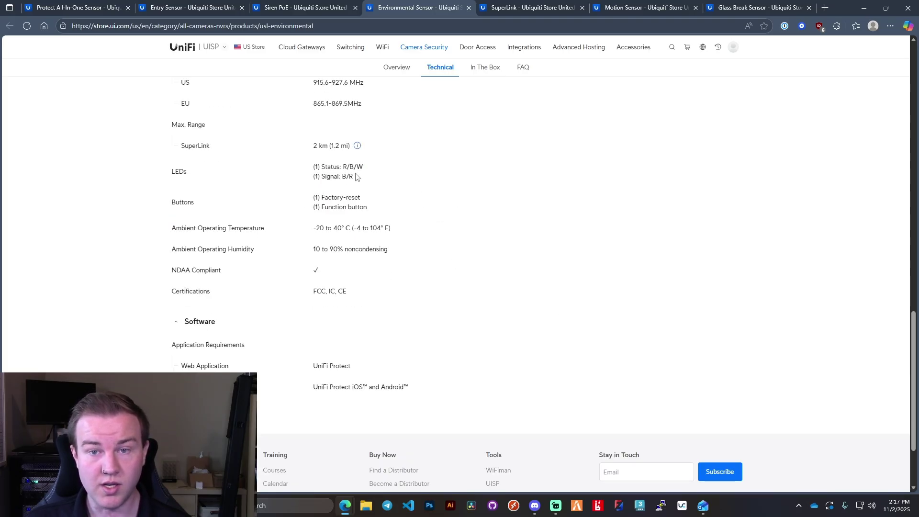
mouse_move(358, 147)
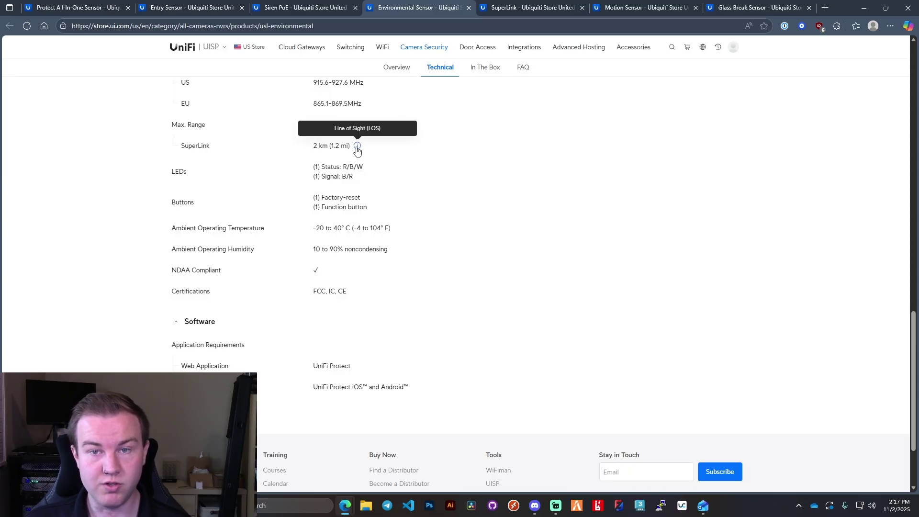
scroll(416, 182, "down", 1)
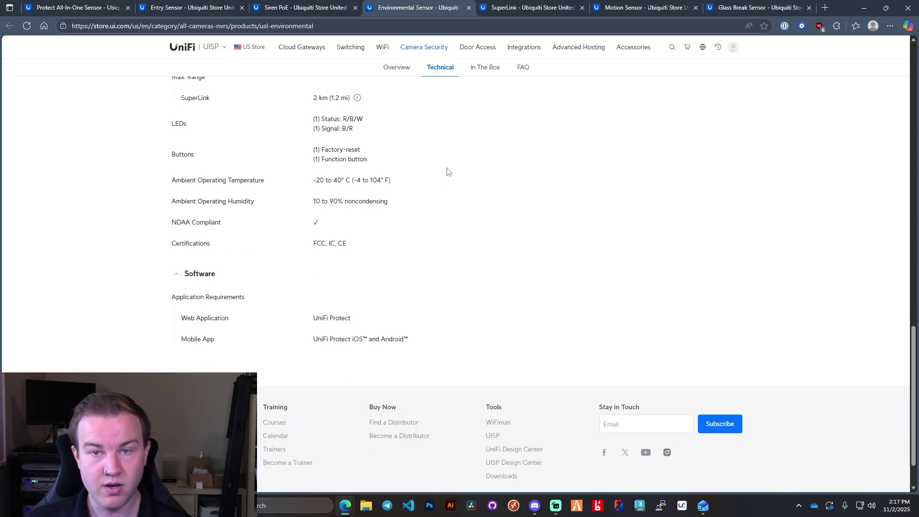
left_click_drag(343, 119, 367, 119)
left_click(372, 132)
left_click(441, 147)
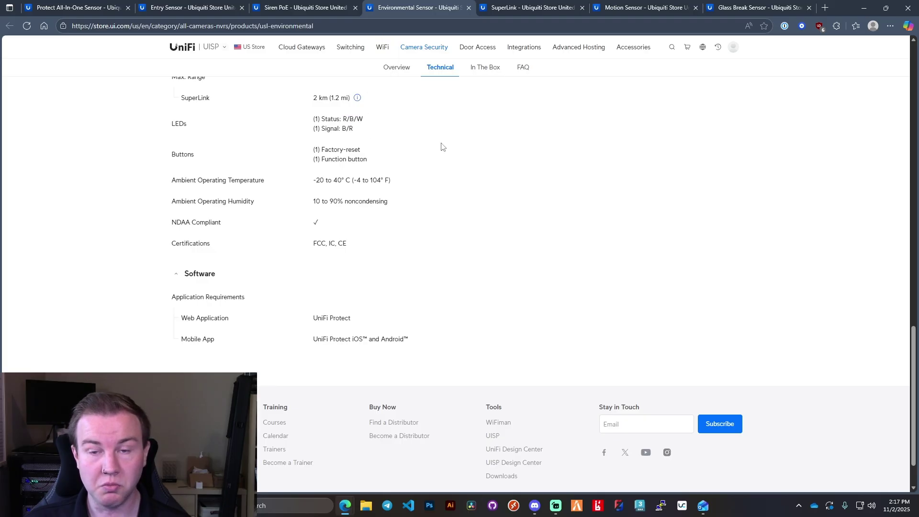
Highlight the 10 to 90% noncondensing humidity range
scroll(453, 132, "down", 1)
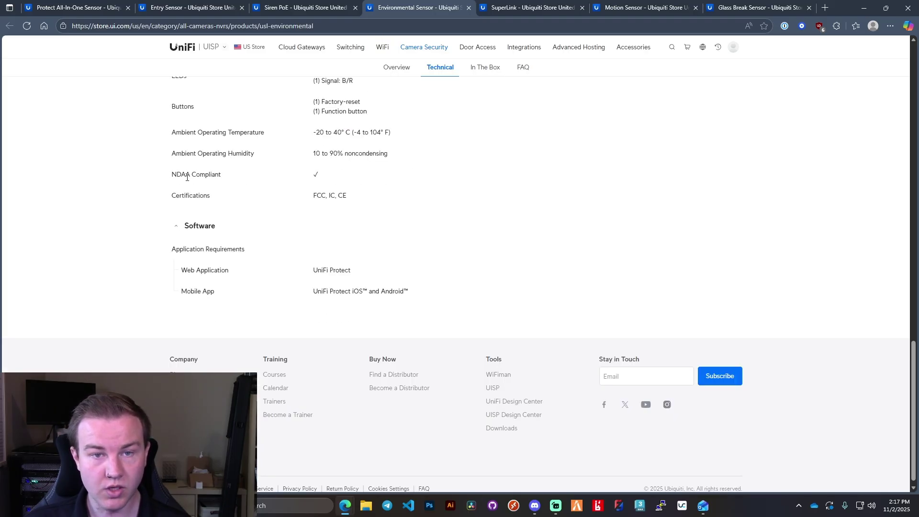
triple_click(333, 153)
left_click(483, 220)
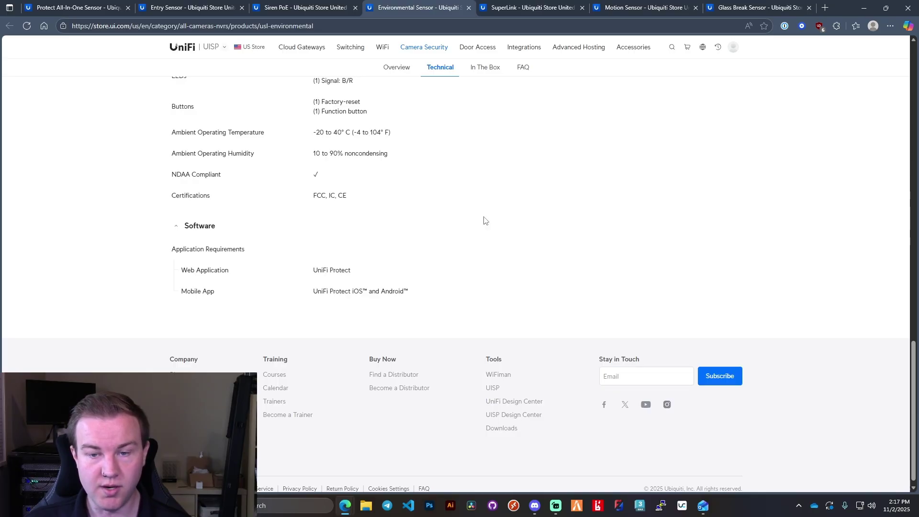
View the deployment diagram, then return to the first product image
scroll(483, 238, "up", 20)
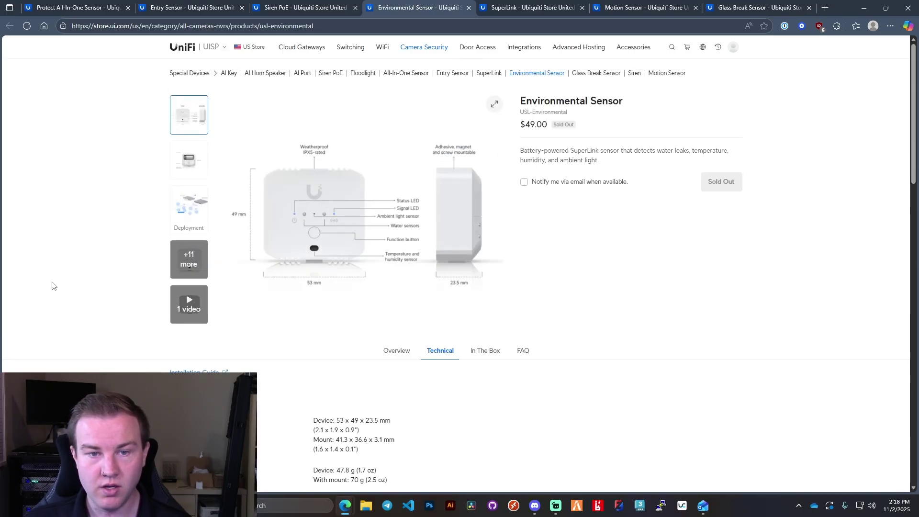
left_click(195, 207)
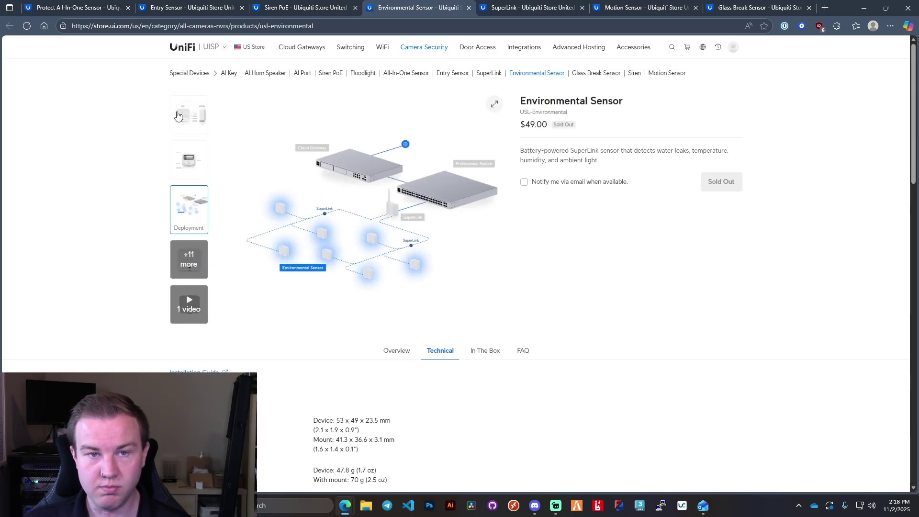
left_click(192, 125)
scroll(436, 261, "down", 3)
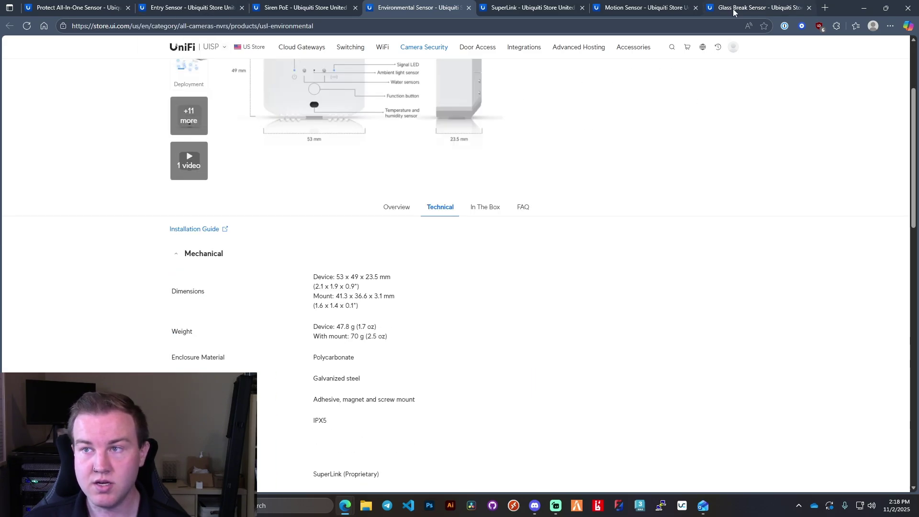
left_click(68, 6)
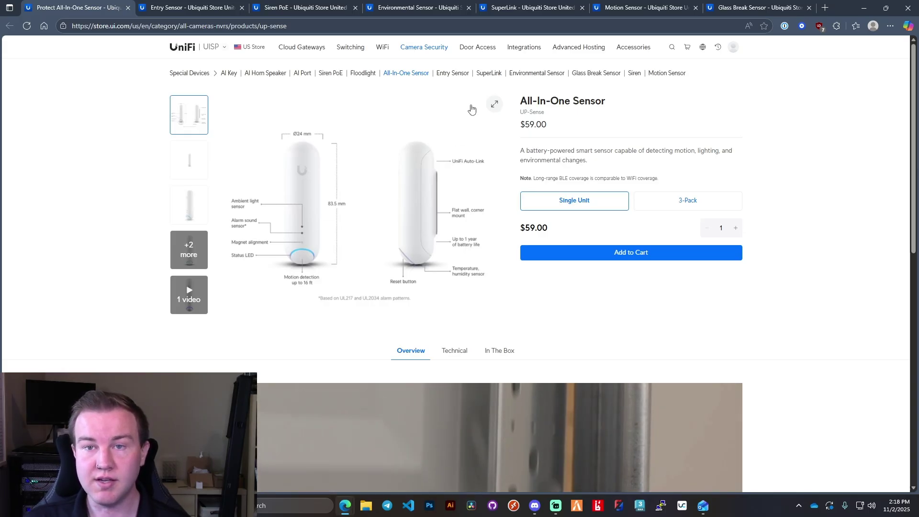
left_click(422, 7)
scroll(460, 248, "up", 3)
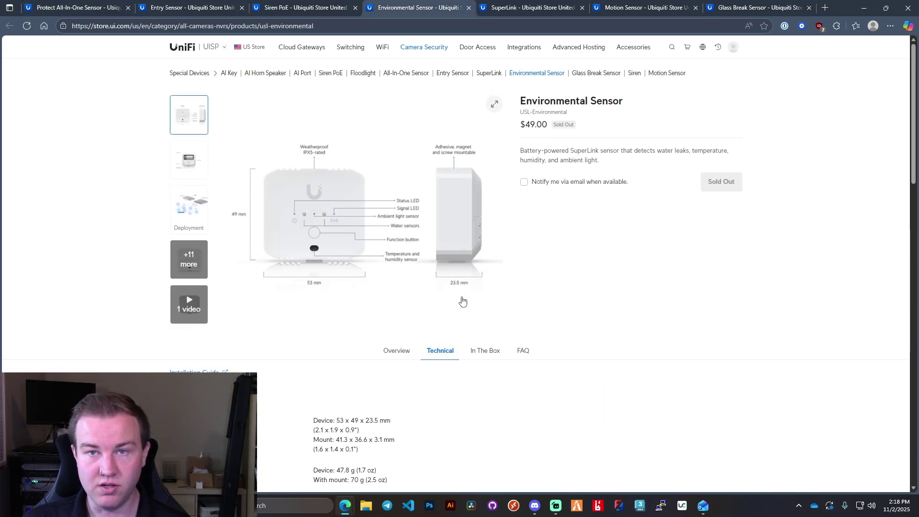
left_click(518, 11)
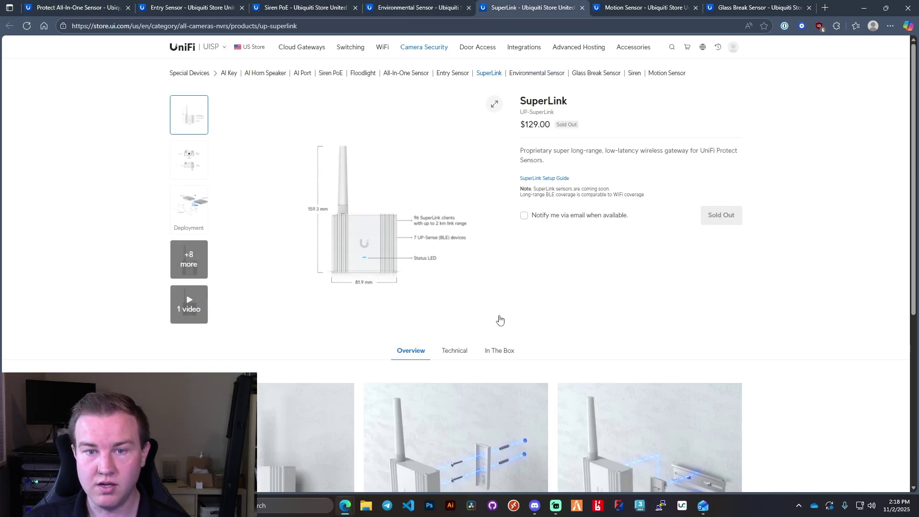
scroll(562, 256, "down", 4)
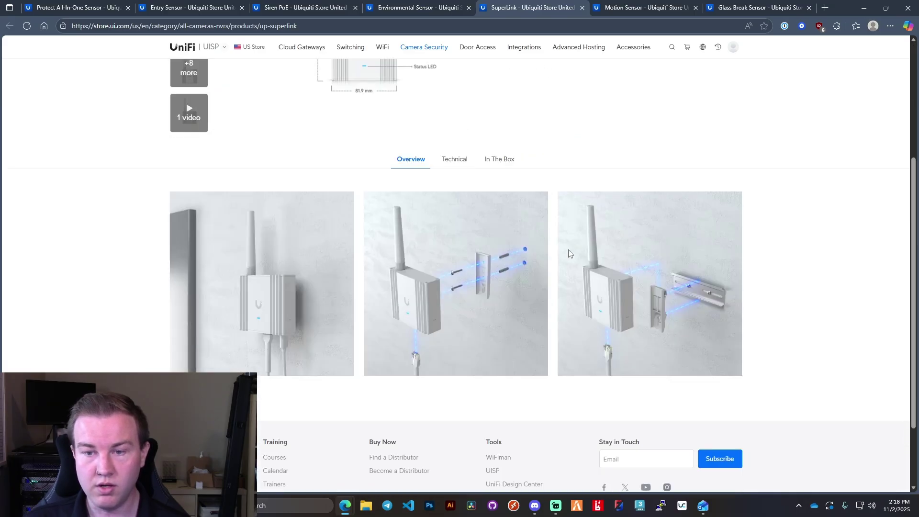
scroll(560, 259, "up", 3)
left_click(463, 310)
scroll(527, 254, "down", 4)
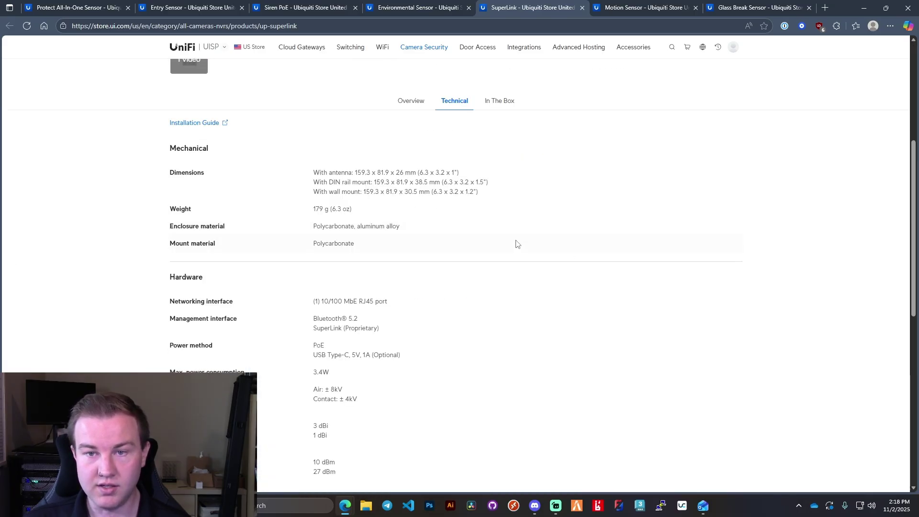
scroll(478, 235, "up", 5)
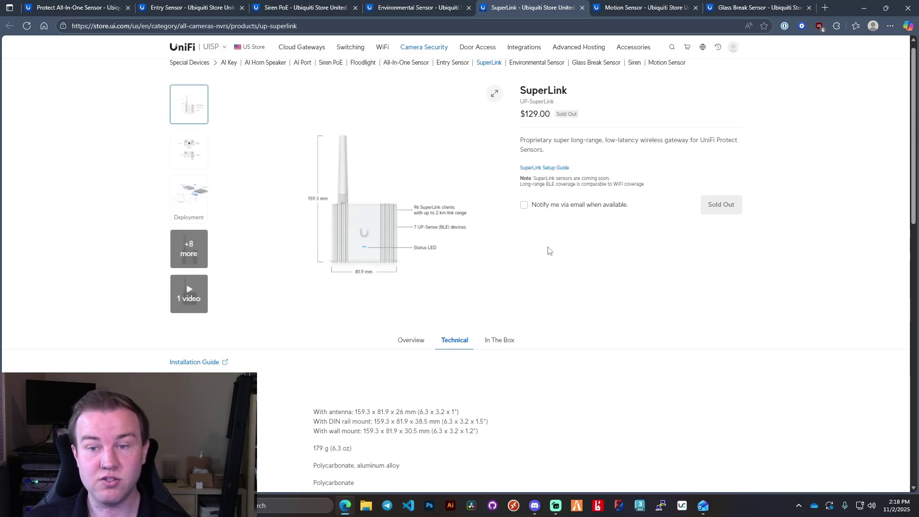
left_click(76, 7)
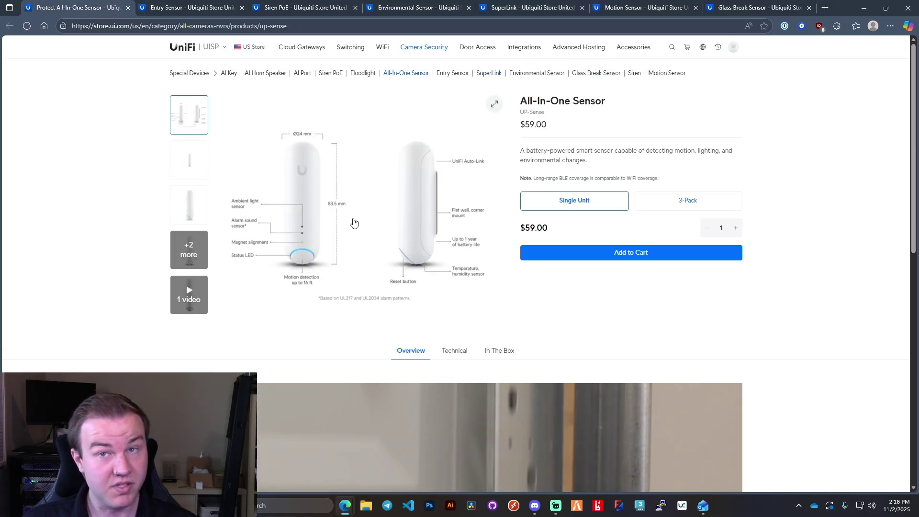
left_click(446, 6)
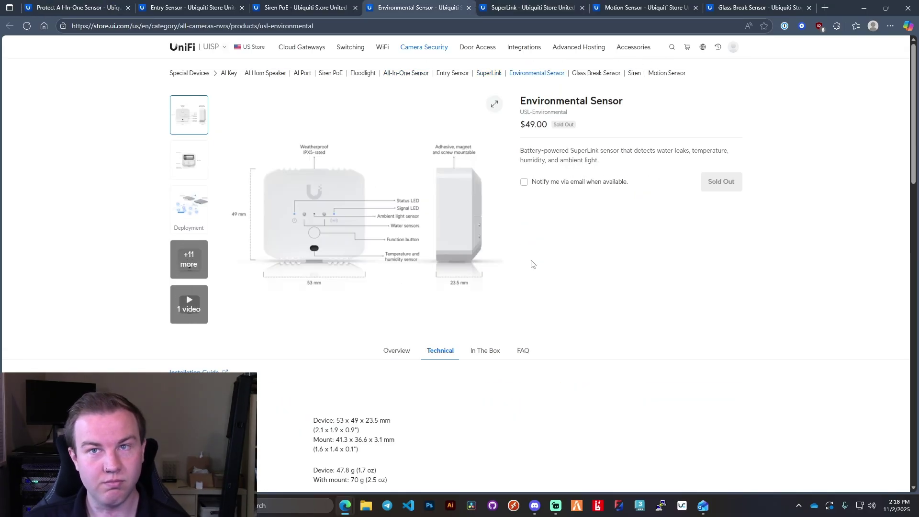
left_click(554, 4)
left_click(424, 6)
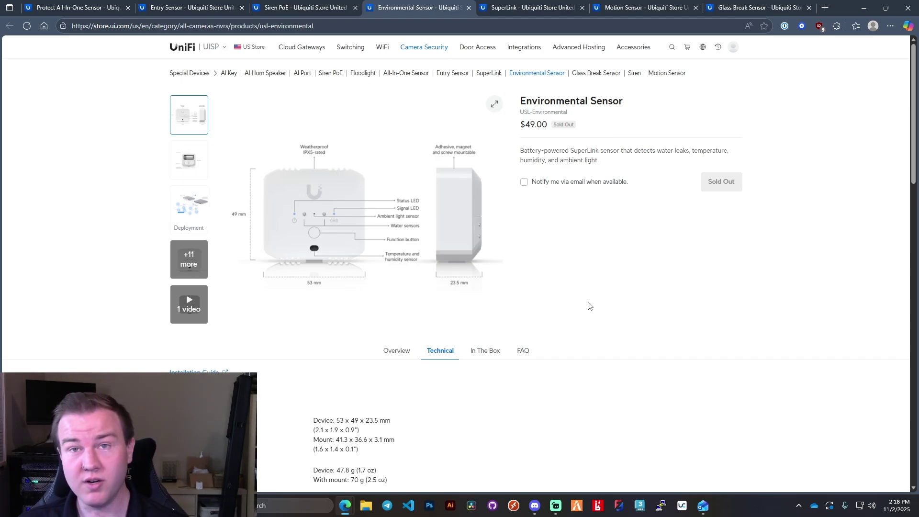
Compare the Siren PoE and SuperLink siren versions and their labelled back views
left_click(307, 7)
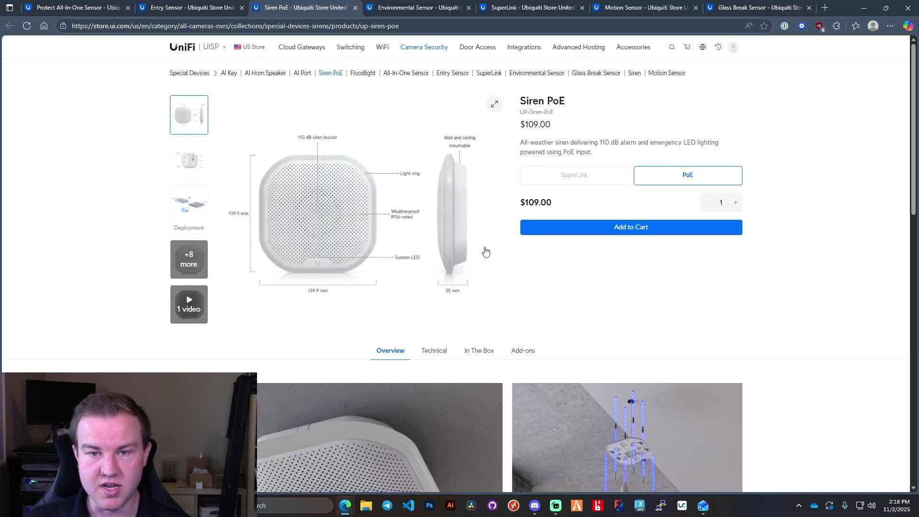
left_click(574, 175)
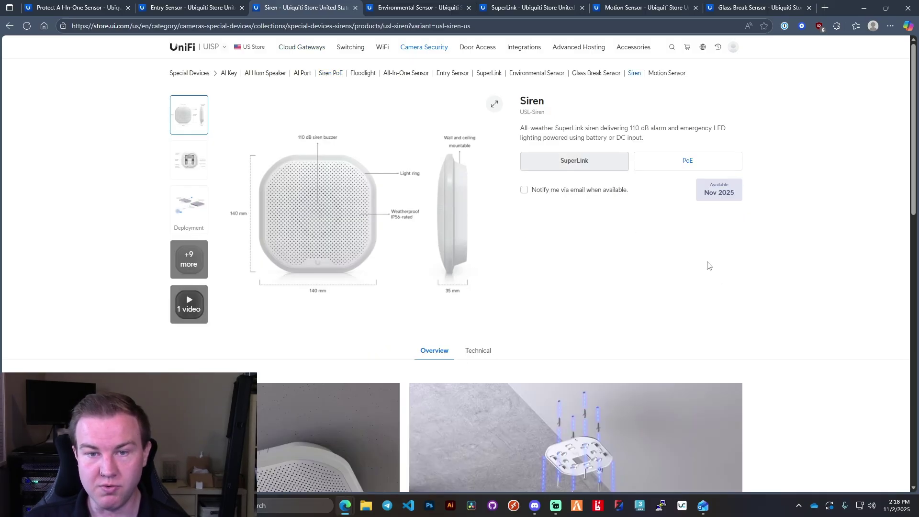
left_click(207, 155)
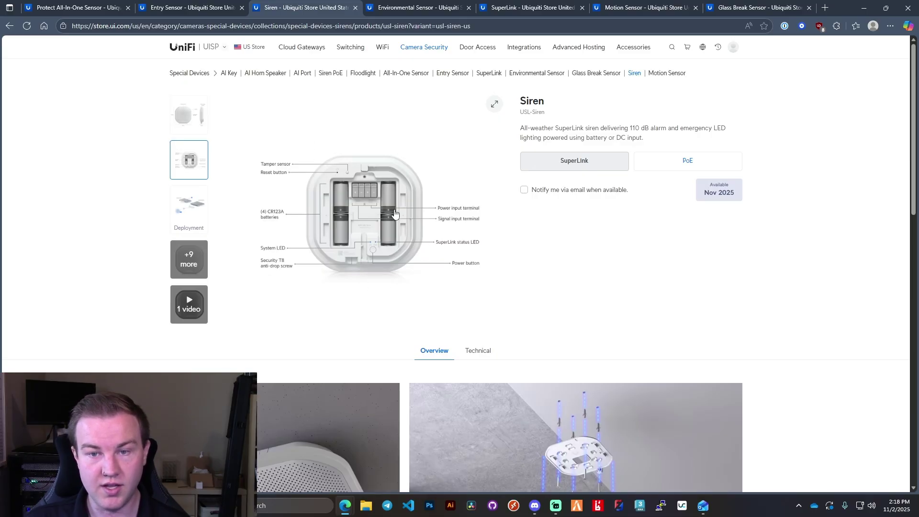
scroll(654, 299, "down", 9)
scroll(664, 282, "up", 10)
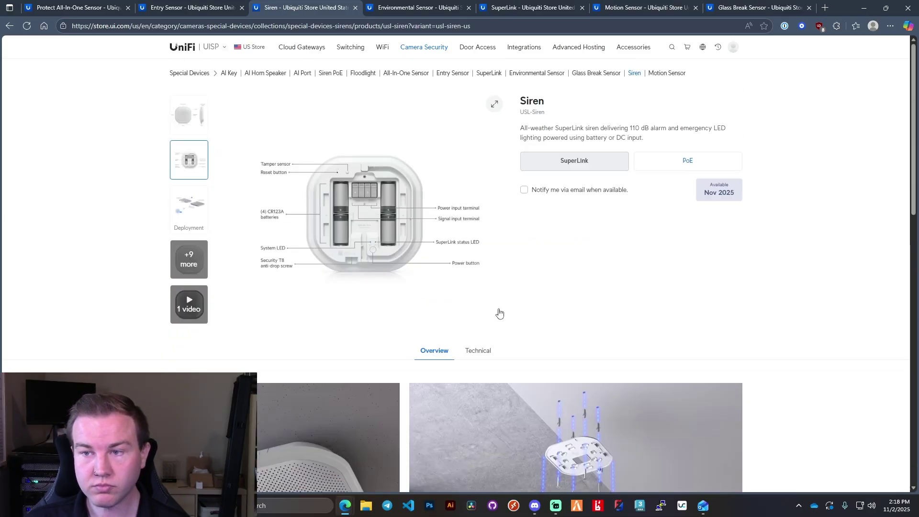
left_click(705, 173)
left_click(199, 175)
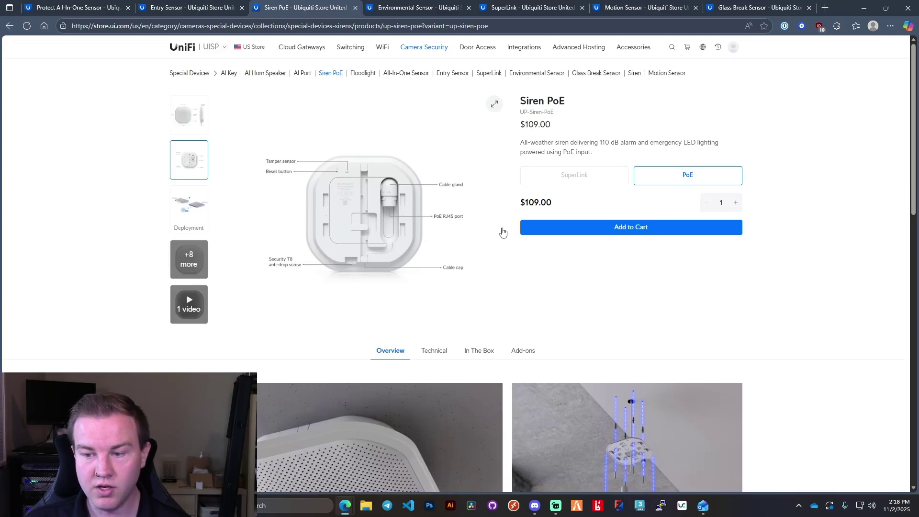
scroll(527, 268, "down", 8)
scroll(574, 287, "up", 8)
Browse the Motion Sensor, Glass Break Sensor and SuperLink product pages
left_click(621, 5)
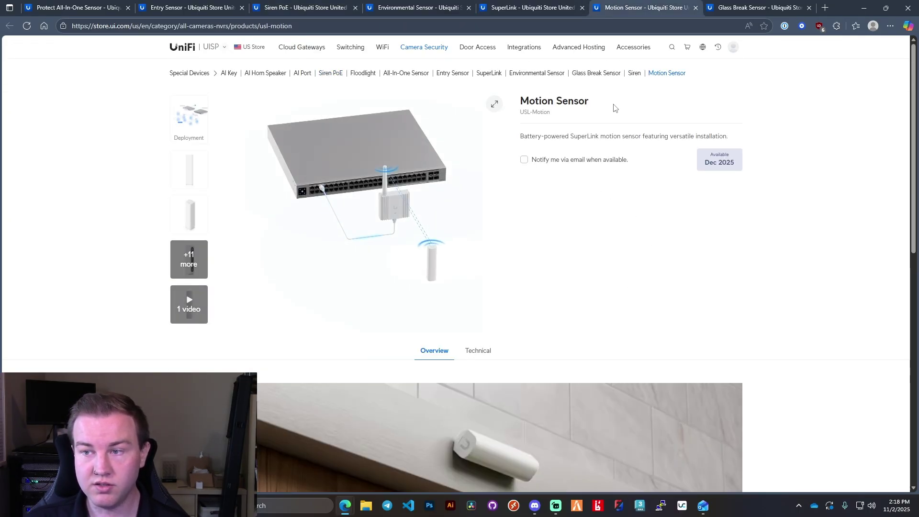
scroll(366, 296, "down", 12)
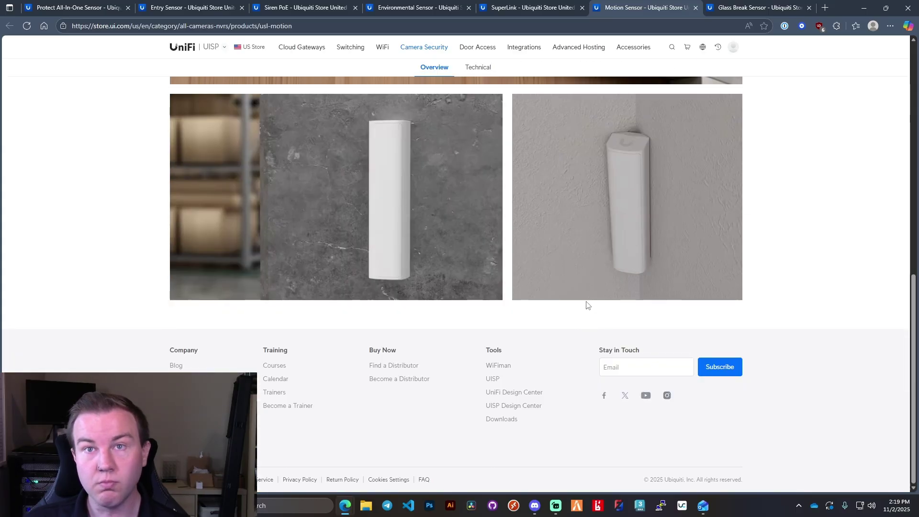
scroll(599, 292, "up", 12)
left_click(757, 5)
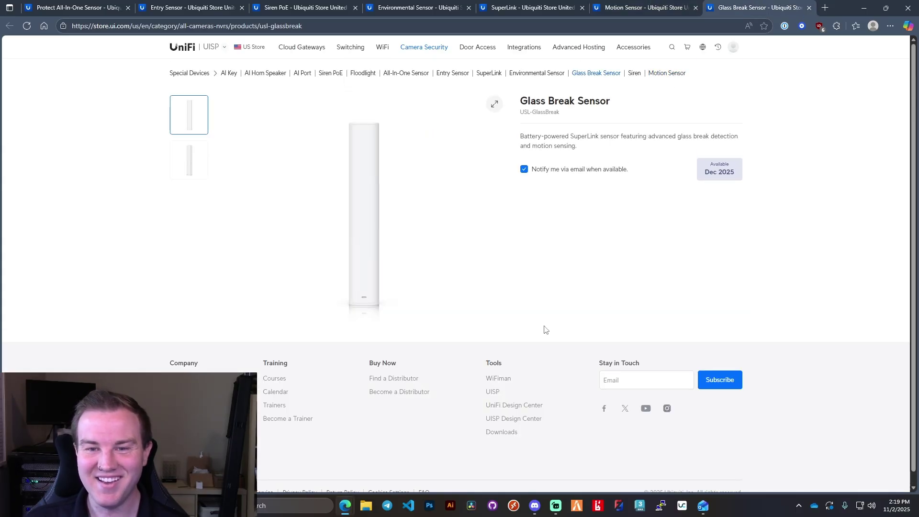
left_click(527, 7)
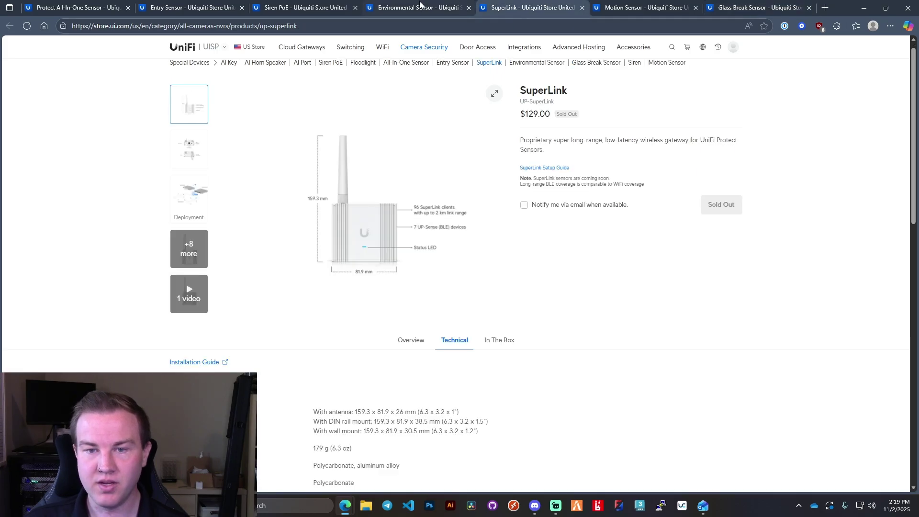
left_click(420, 4)
left_click(277, 4)
Open the USL-Entry Entry Sensor page ($39.00, in stock) and scroll through it
left_click(196, 4)
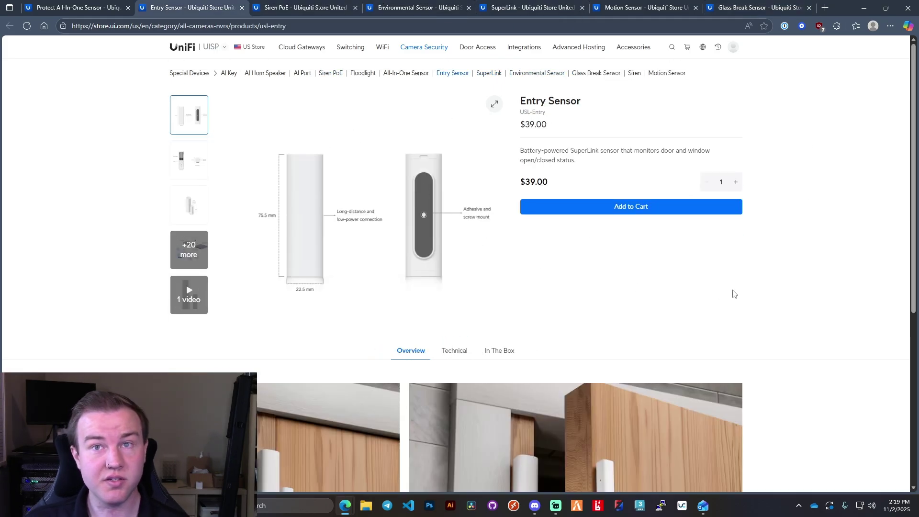
scroll(431, 292, "down", 4)
scroll(455, 319, "down", 2)
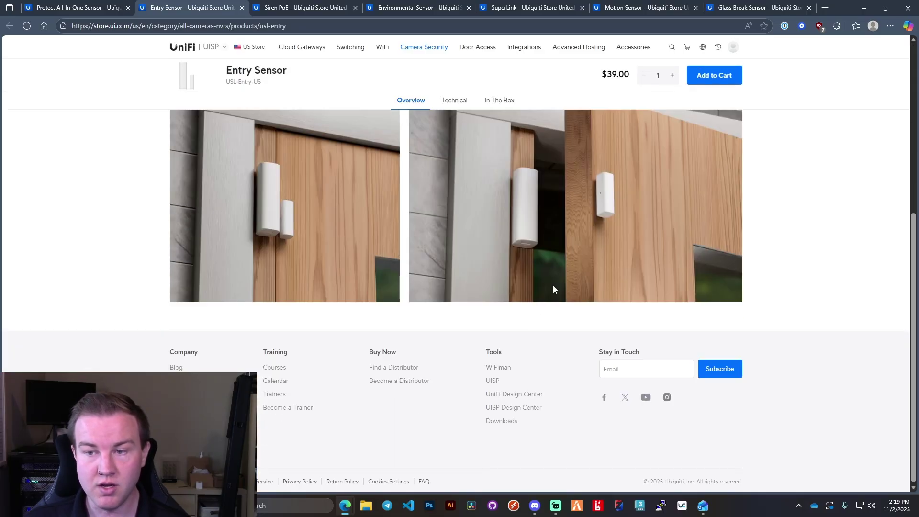
scroll(250, 203, "up", 6)
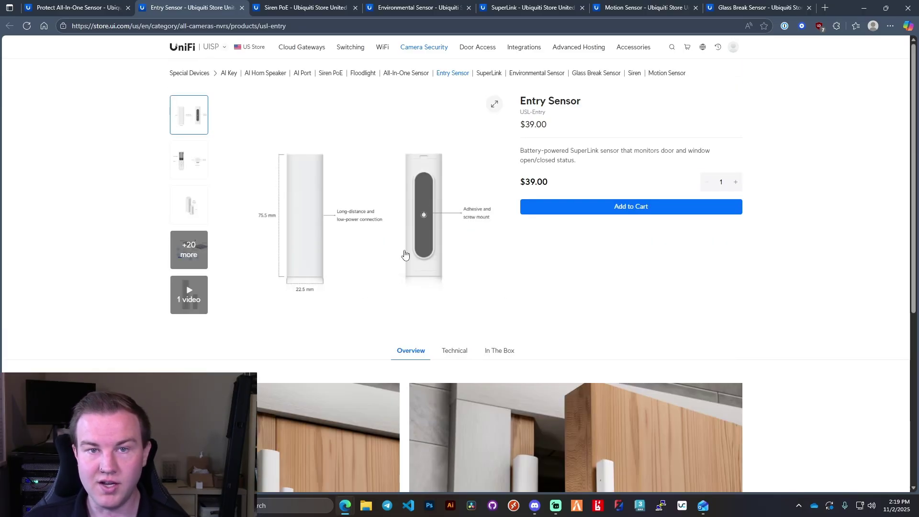
Scroll through the All-In-One Sensor page, then revisit the Environmental Sensor page
left_click(79, 7)
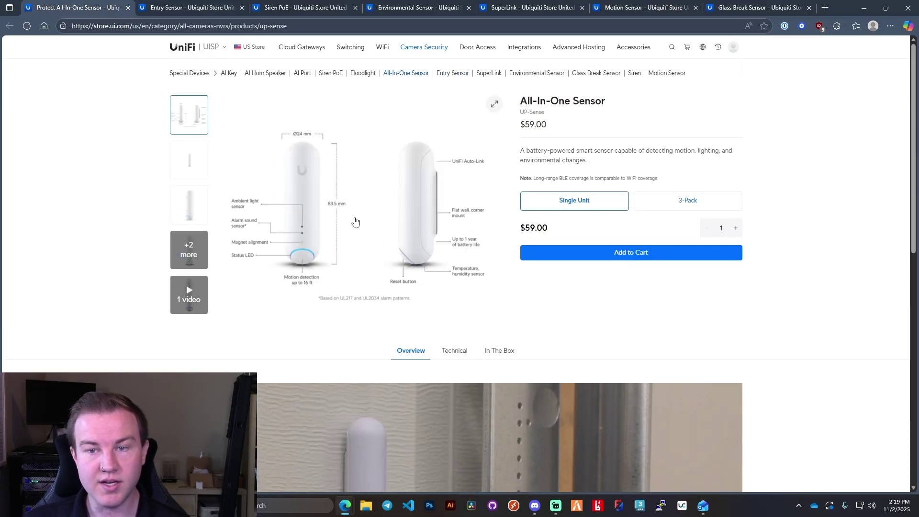
scroll(410, 253, "down", 2)
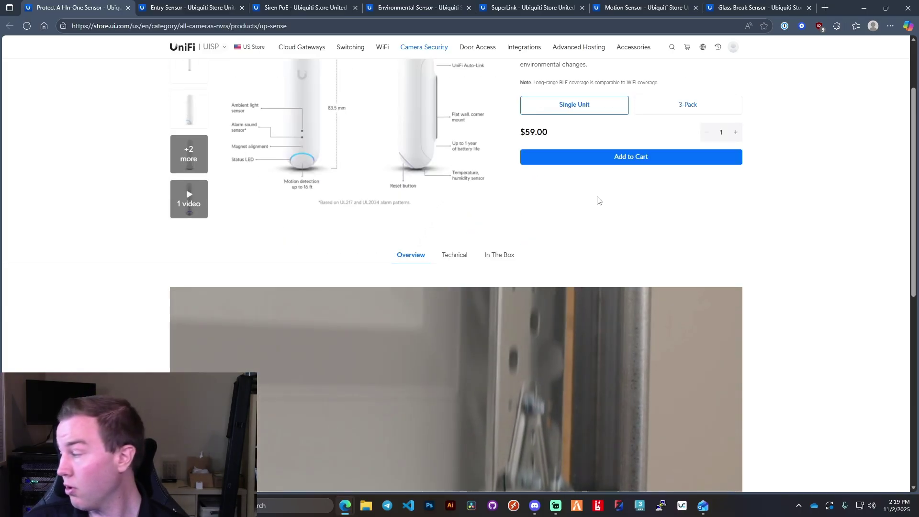
scroll(479, 177, "down", 3)
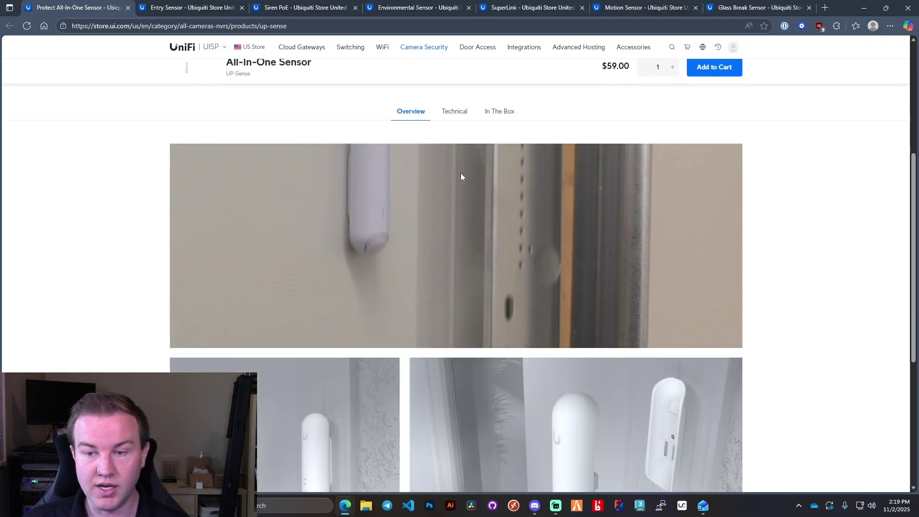
scroll(461, 177, "up", 5)
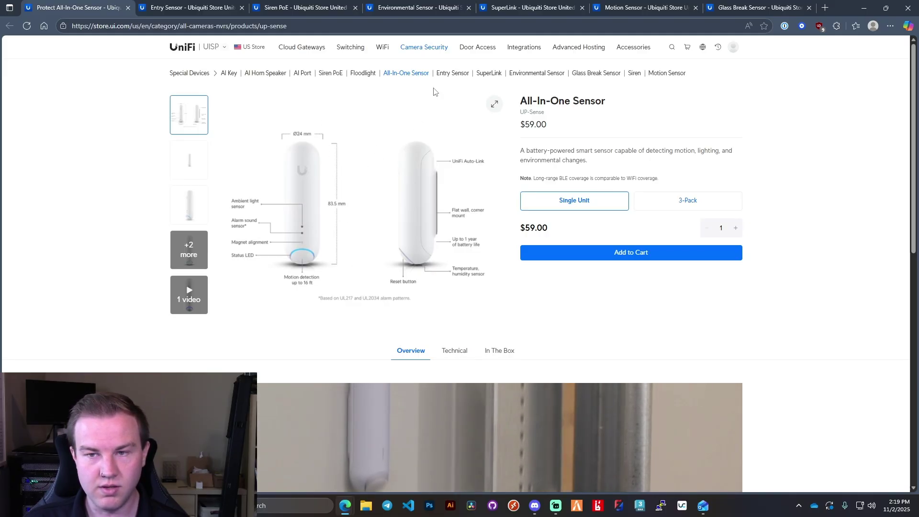
left_click(430, 4)
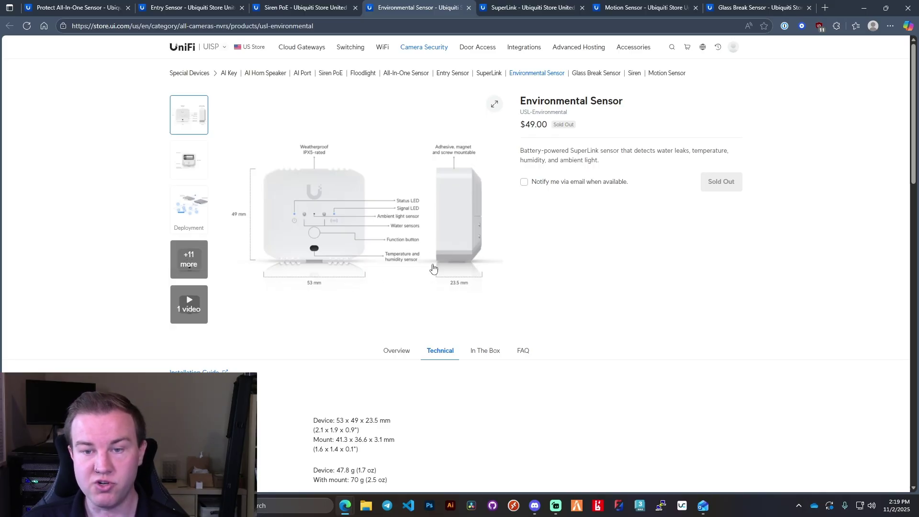
Flip through the other sensor pages to SuperLink, then return to UniFi Protect
left_click(320, 6)
left_click(185, 6)
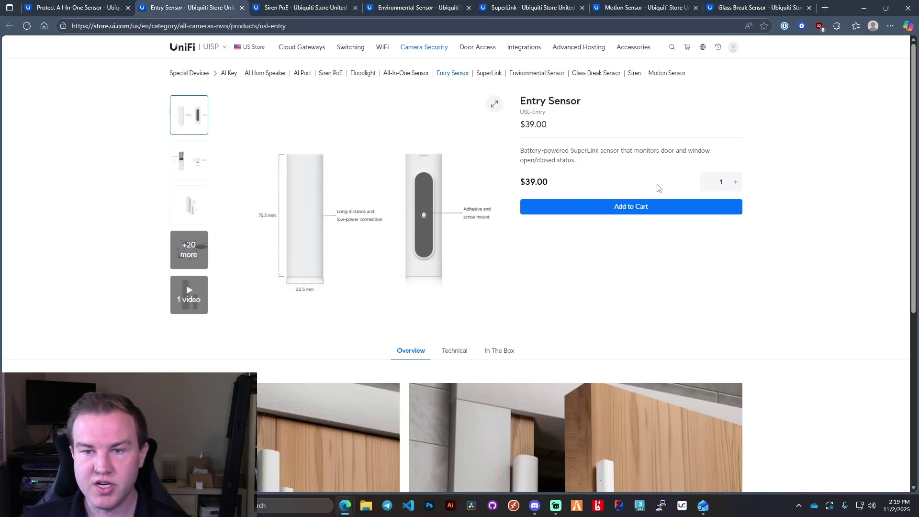
left_click(306, 6)
left_click(76, 7)
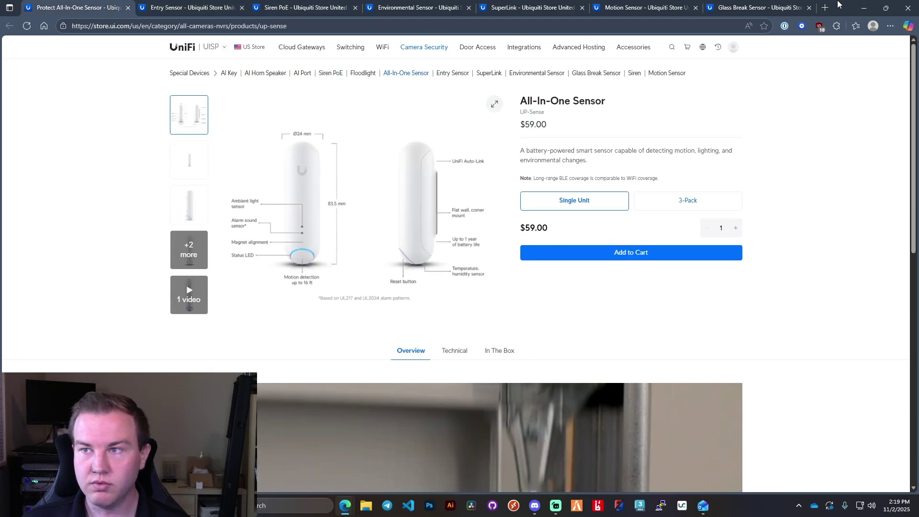
left_click(781, 7)
left_click(672, 7)
left_click(522, 7)
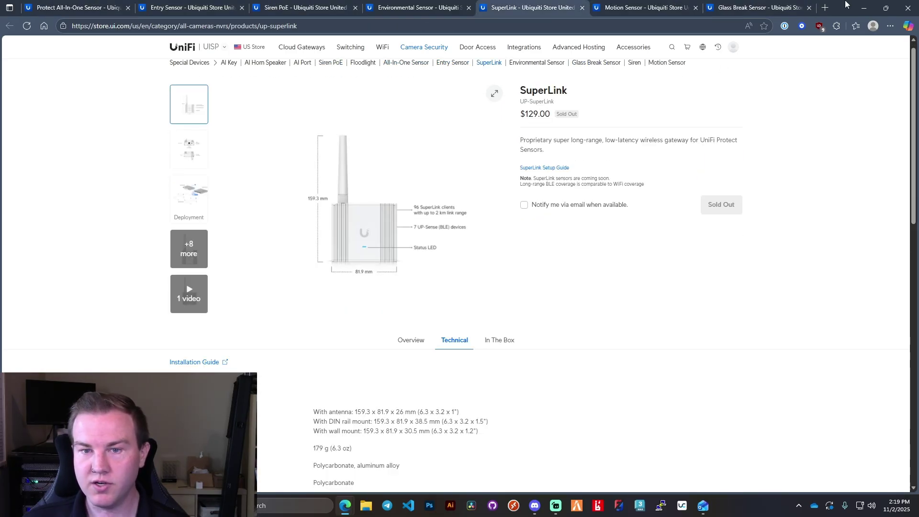
left_click(864, 8)
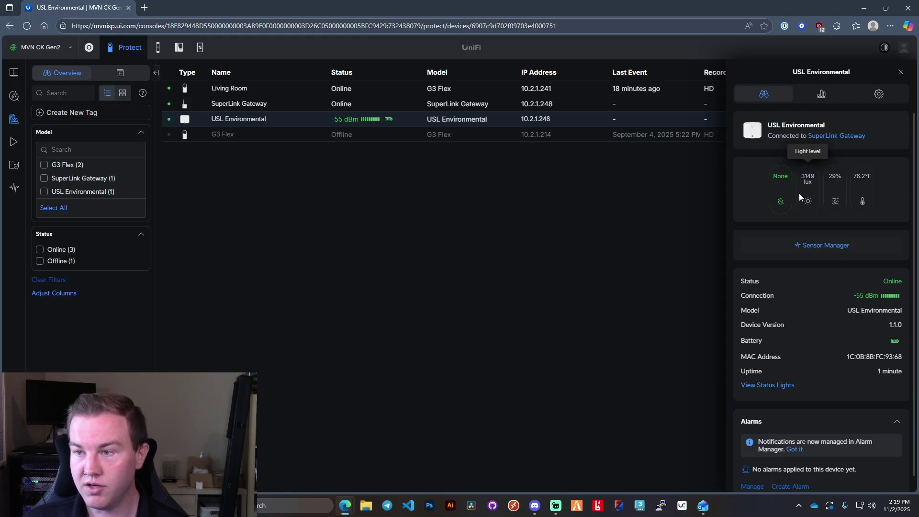
Check the sensor's live readings, then show its temperature, humidity and light charts
mouse_move(785, 195)
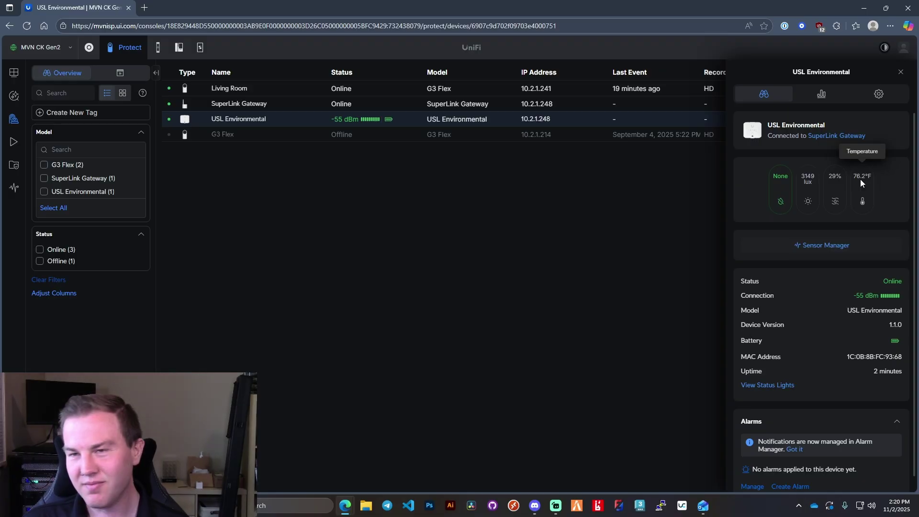
scroll(783, 310, "down", 1)
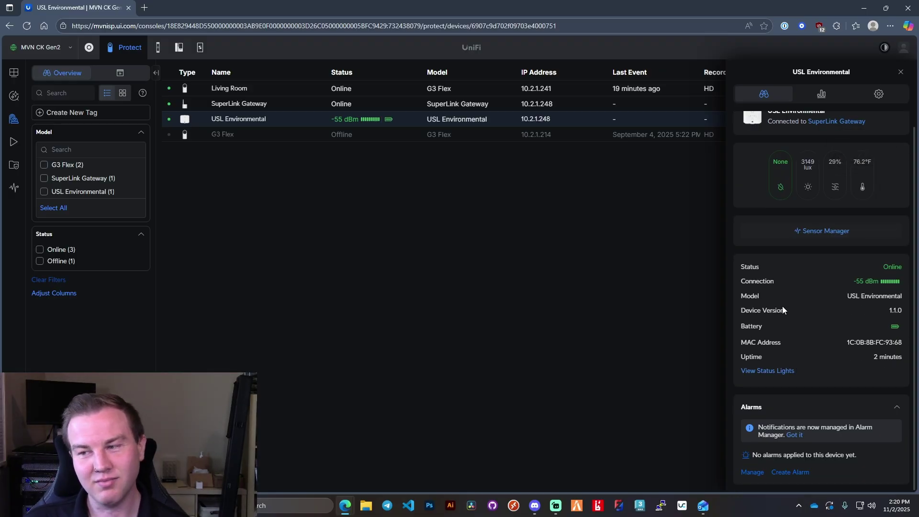
scroll(814, 390, "up", 1)
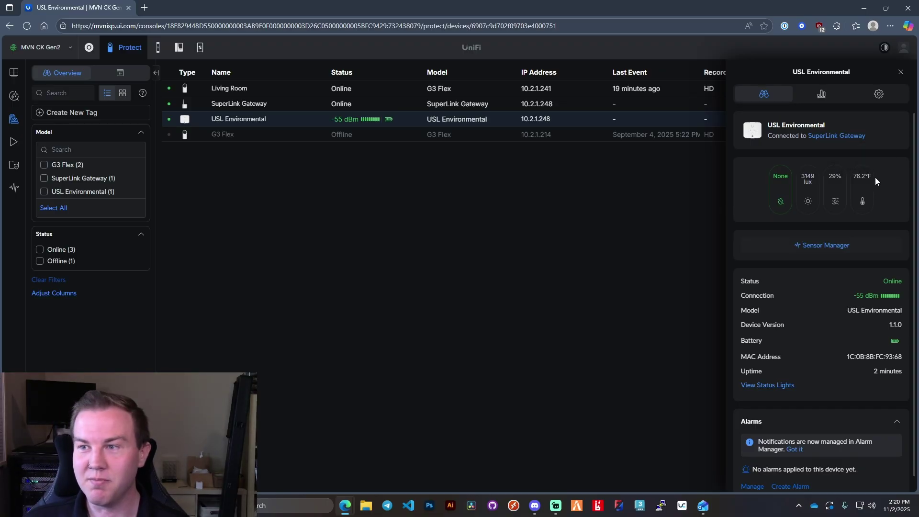
left_click(821, 92)
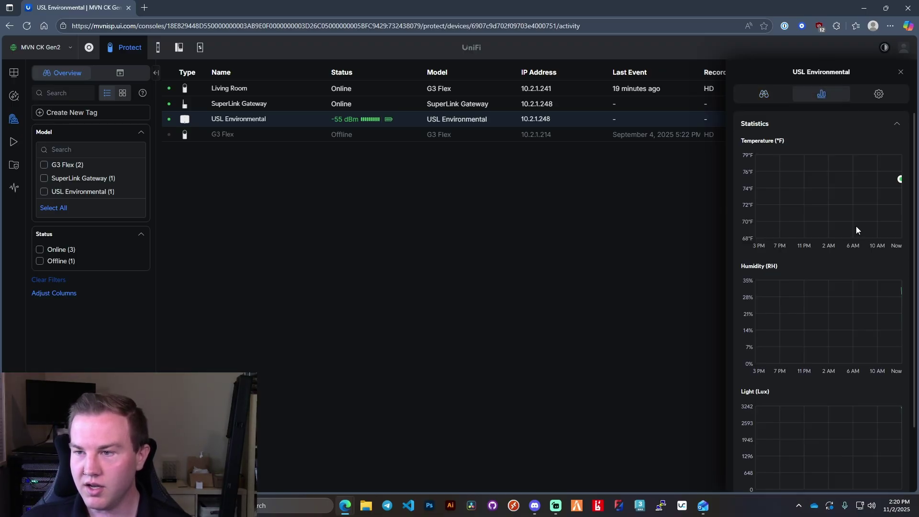
Scroll through the temperature, humidity, light and Leak (Built-in) history charts
scroll(857, 226, "down", 2)
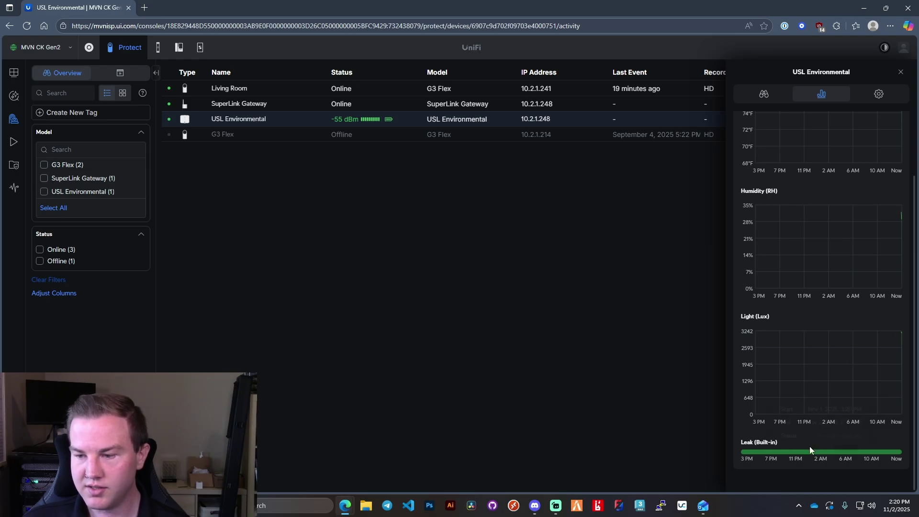
scroll(793, 364, "up", 1)
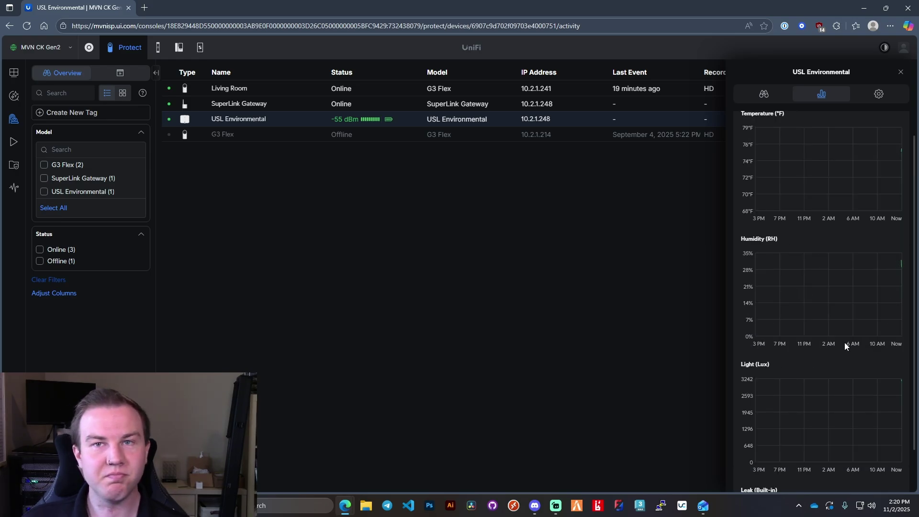
scroll(859, 294, "up", 1)
Open the sensor's settings and toggle built-in leak capture off and back on
left_click(879, 94)
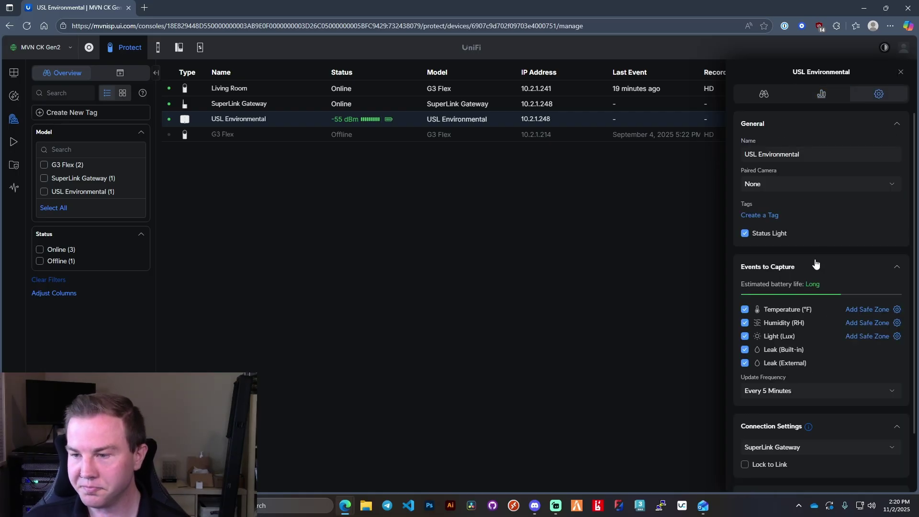
scroll(817, 263, "down", 2)
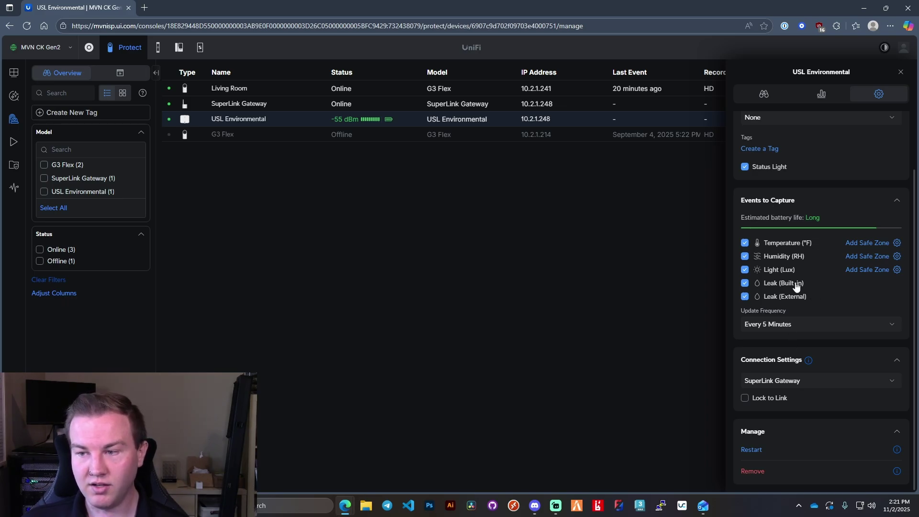
left_click(745, 283)
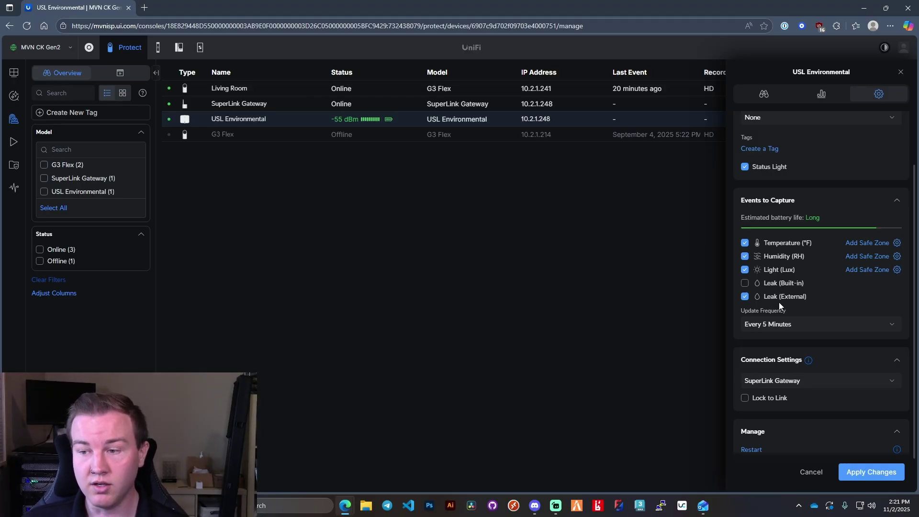
scroll(775, 289, "down", 1)
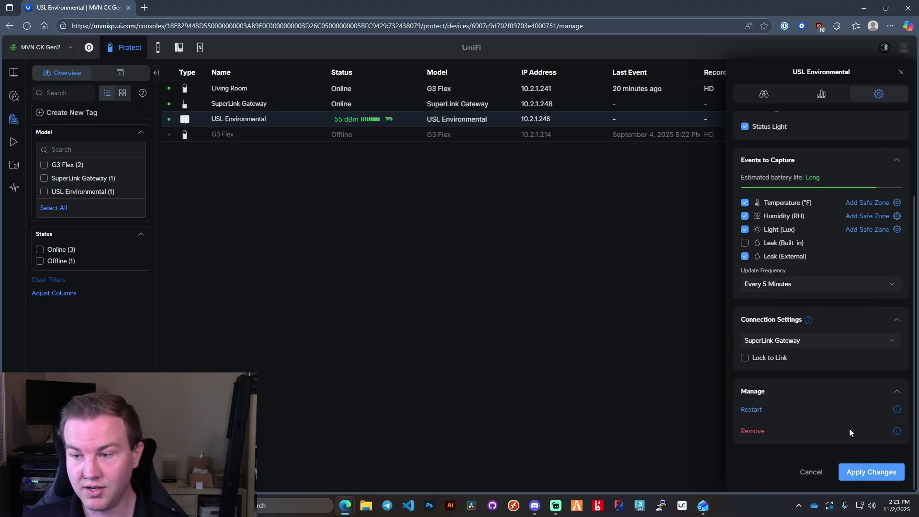
left_click(759, 245)
scroll(784, 427, "up", 1)
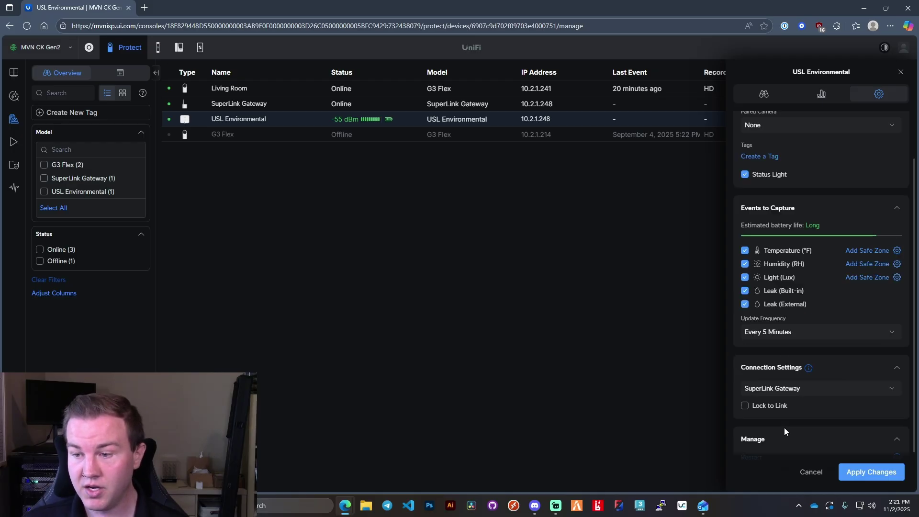
scroll(779, 420, "down", 1)
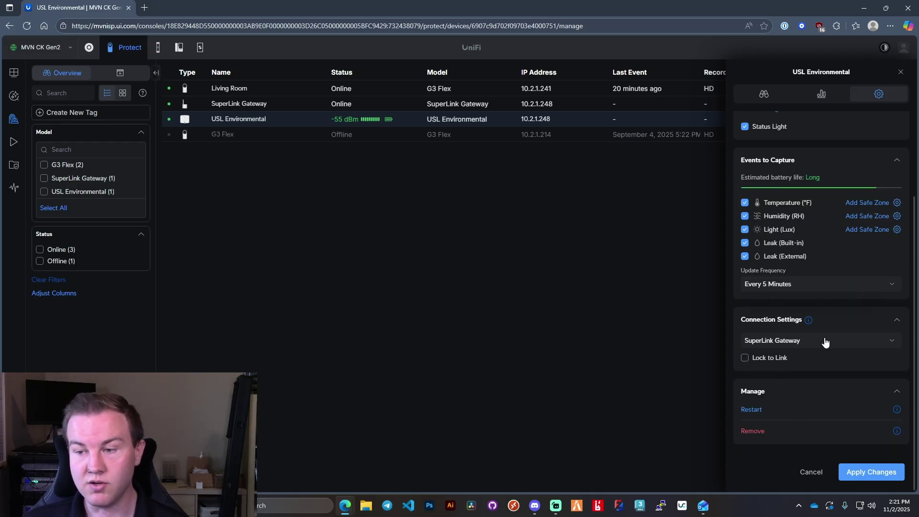
Check the SuperLink Gateway connection settings, then leave without saving to the overview
left_click(790, 342)
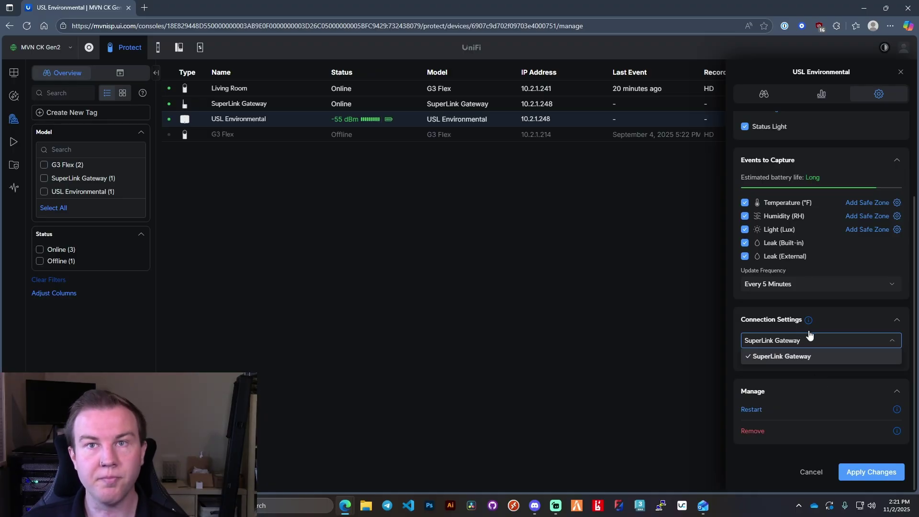
left_click(834, 324)
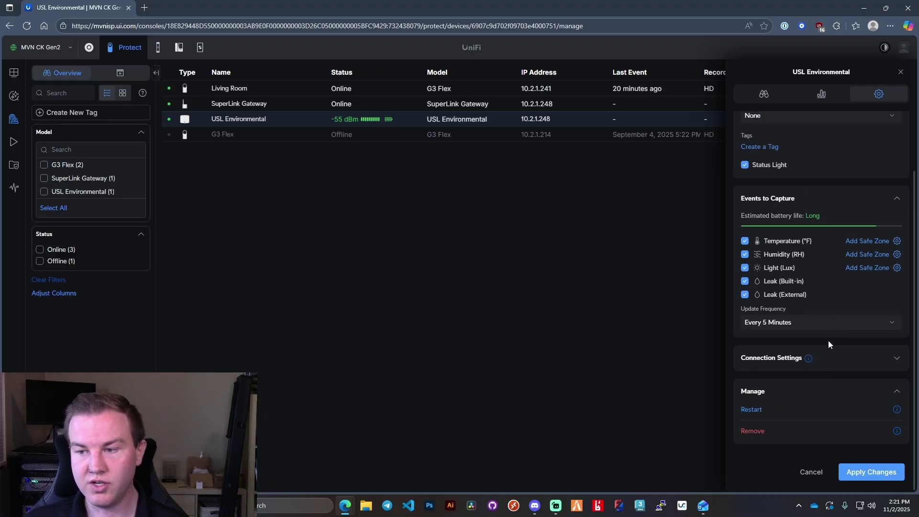
left_click(839, 366)
scroll(817, 335, "up", 3)
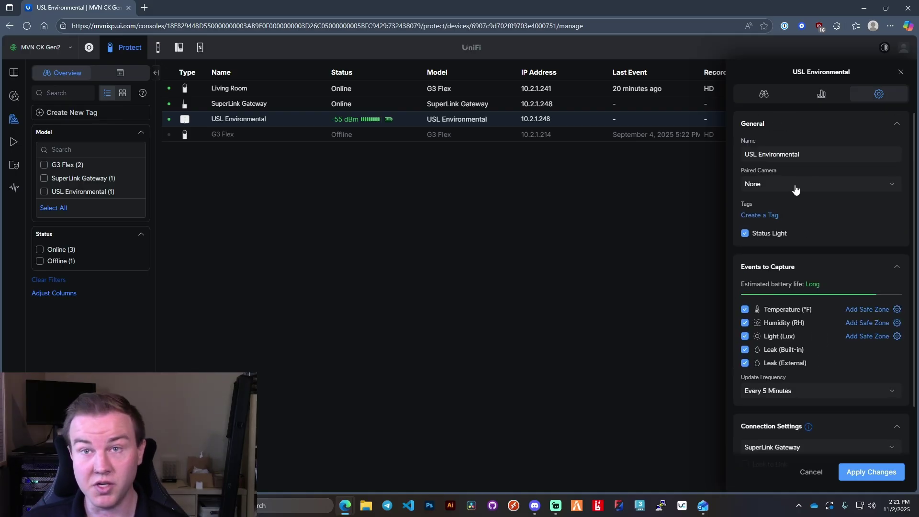
left_click(788, 96)
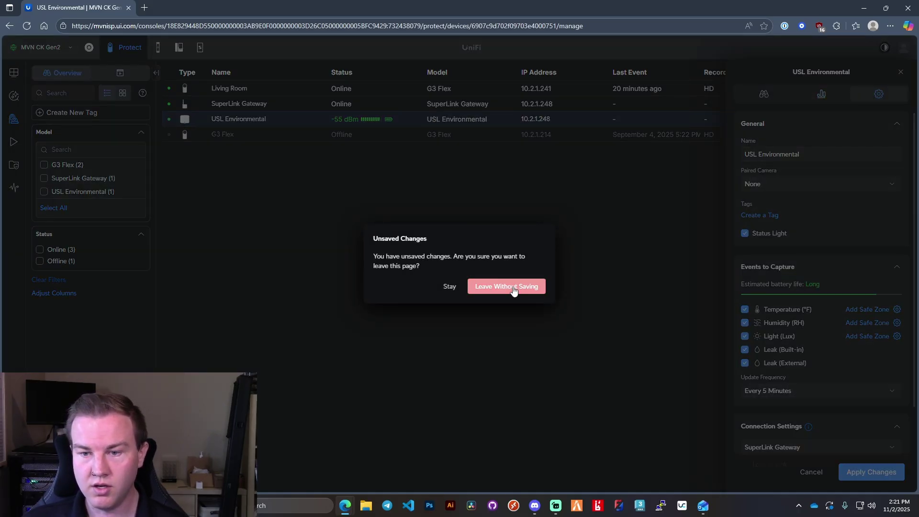
left_click(478, 290)
left_click(765, 95)
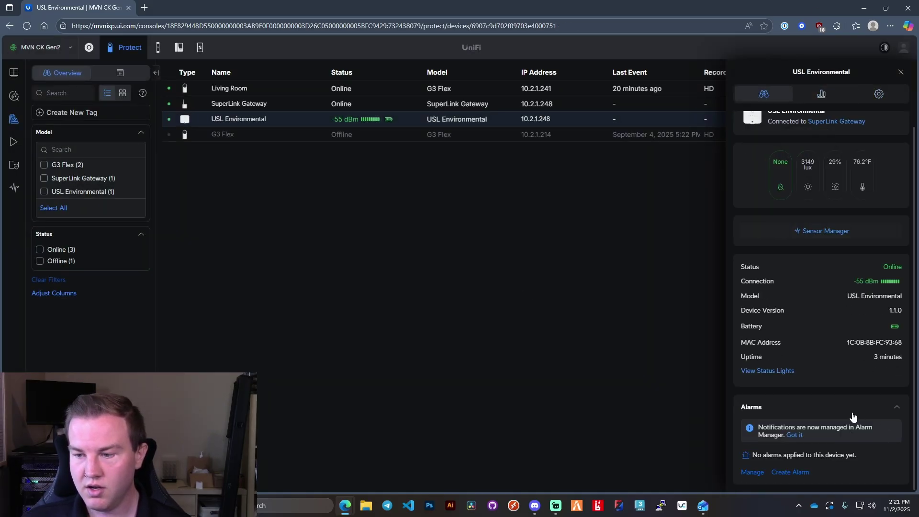
Reveal the sensor's status-light diagram with its legend and scroll through it
left_click(767, 372)
scroll(797, 368, "down", 3)
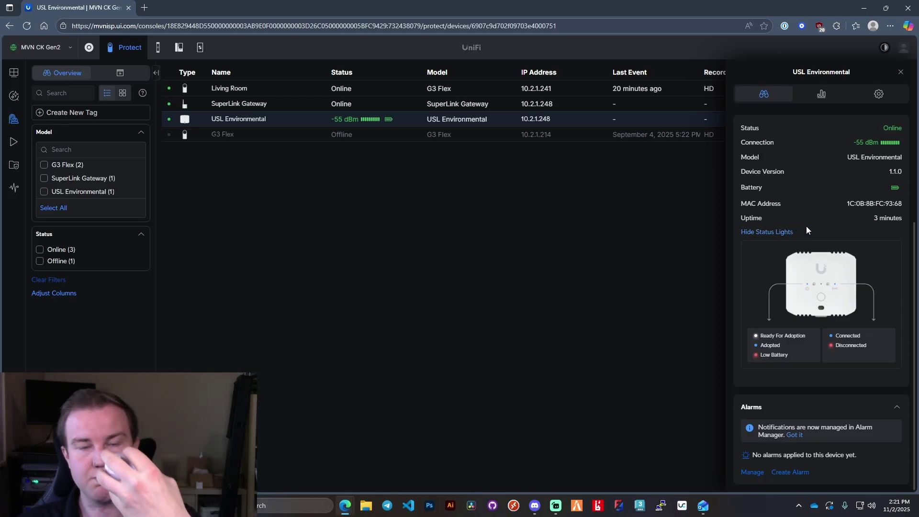
scroll(806, 226, "up", 3)
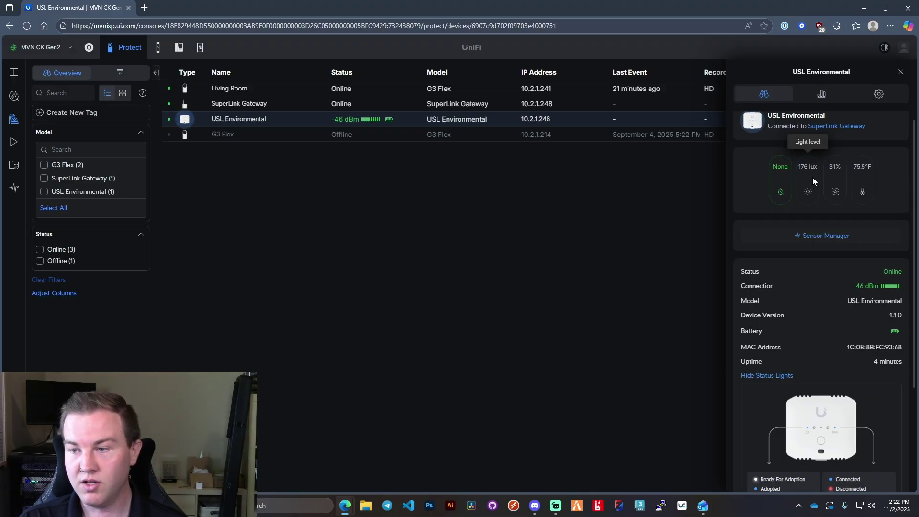
Glance at the statistics charts, open Sensor Manager, then go back to the sensor's Devices overview
left_click(821, 93)
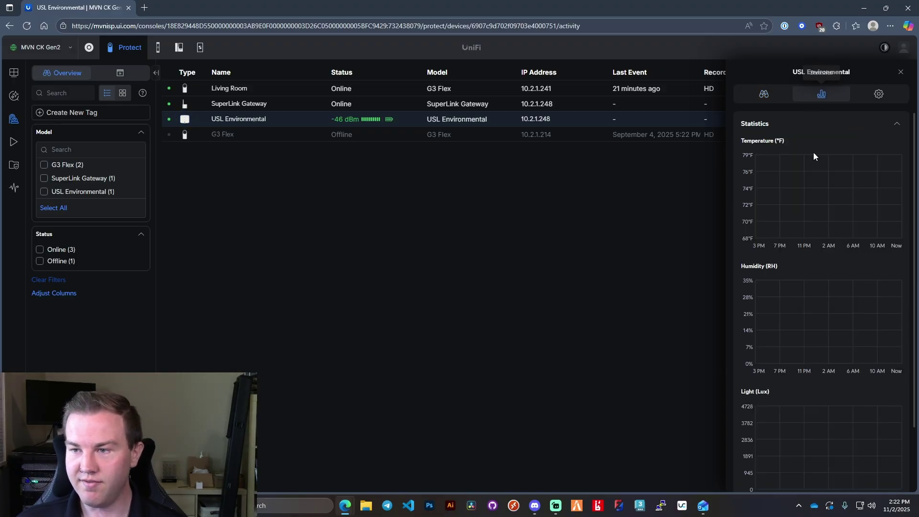
left_click(764, 94)
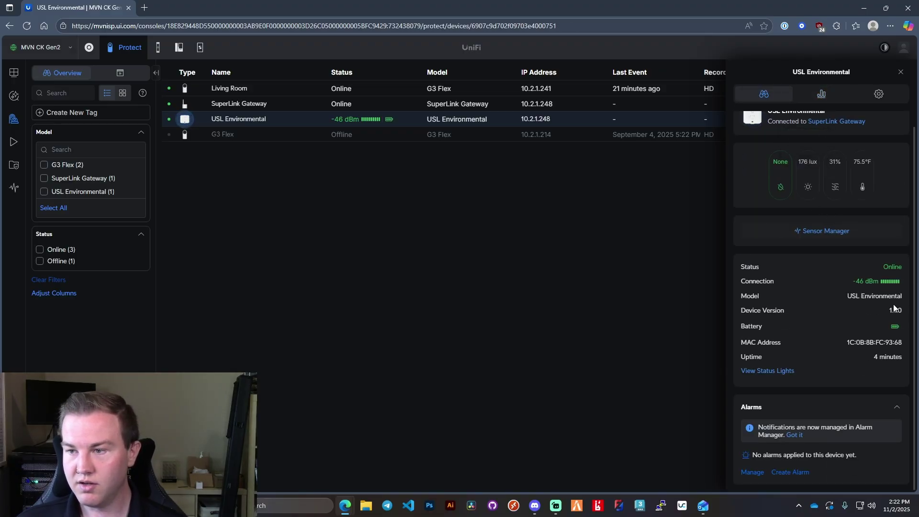
left_click(826, 240)
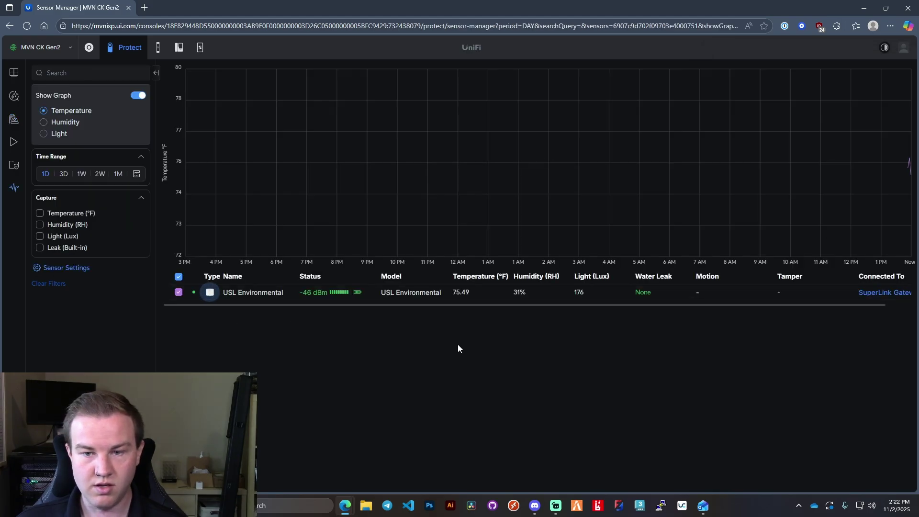
key("alt+Left")
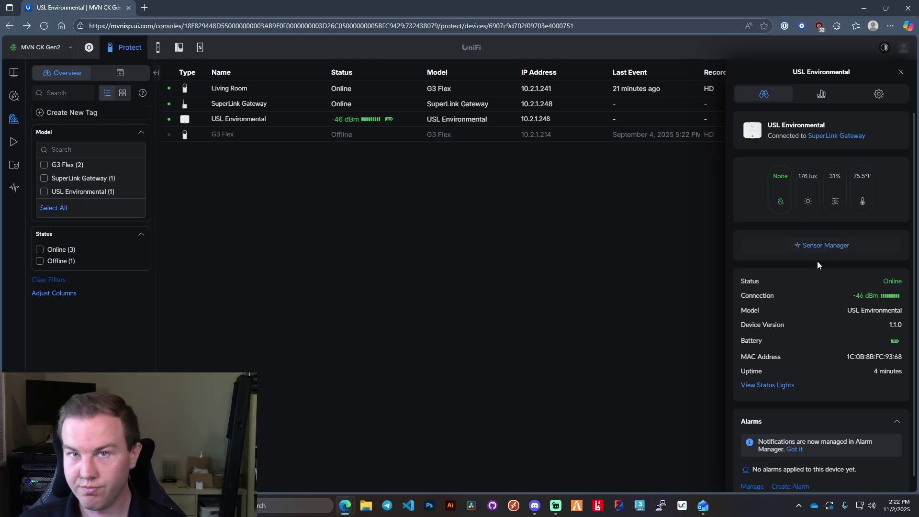
Scroll down the sensor panel to watch the leak reading change from None to Leaking
scroll(808, 254, "down", 1)
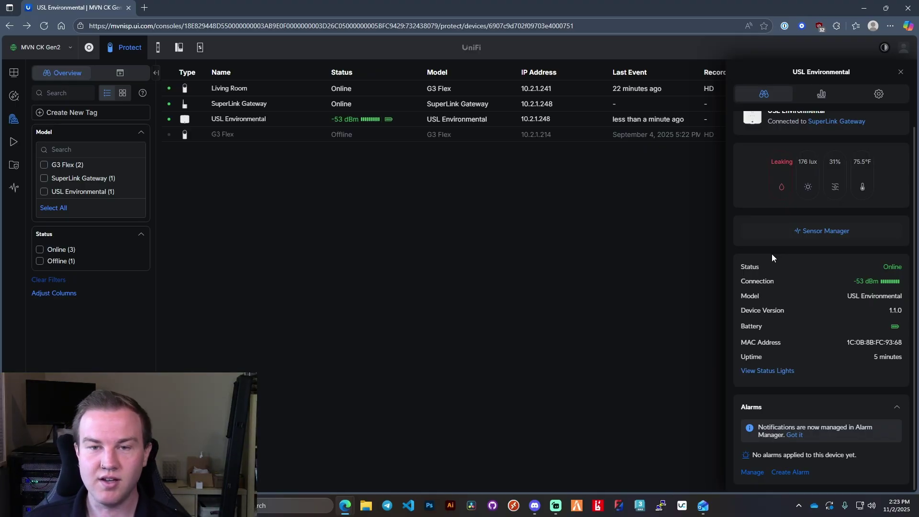
Monitor the sensor panel until the leak reading returns to None, with 145 lux, 39%, 76.5°F
scroll(804, 259, "up", 1)
mouse_move(785, 193)
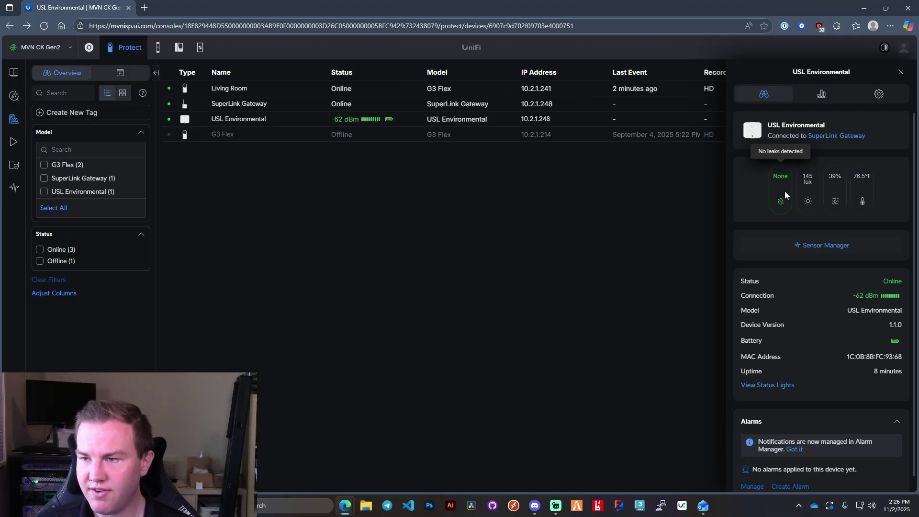
scroll(815, 212, "down", 1)
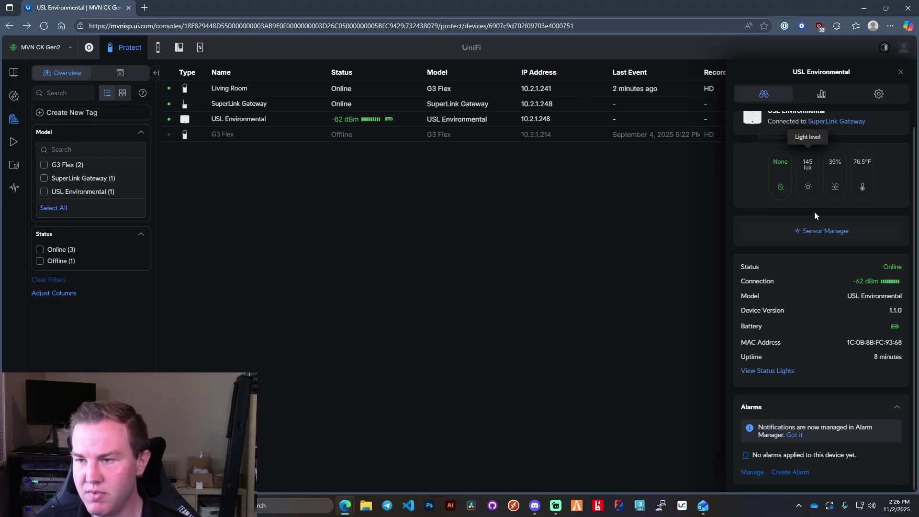
left_click(880, 93)
scroll(834, 336, "down", 2)
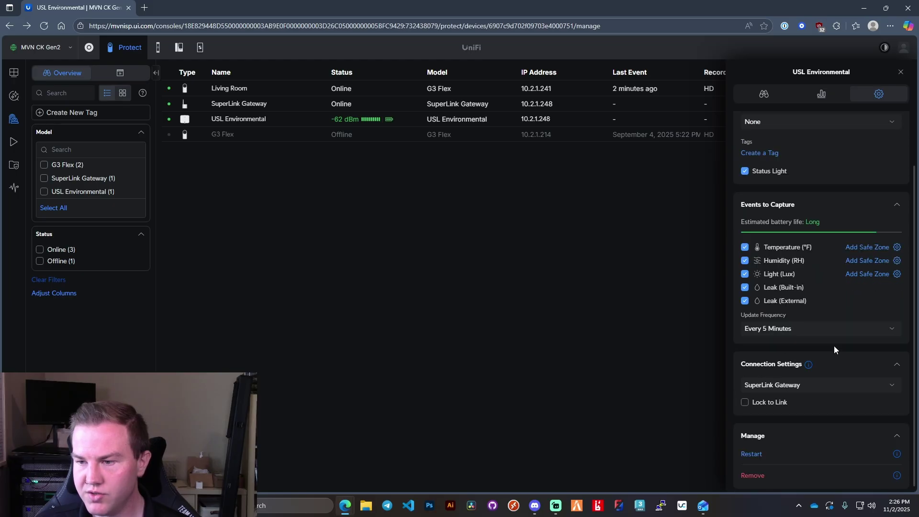
left_click(814, 330)
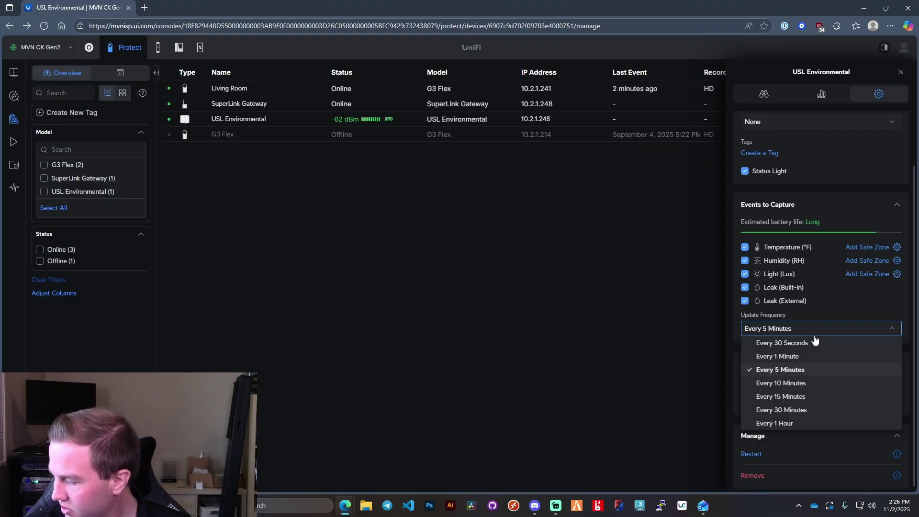
left_click(340, 361)
left_click(831, 91)
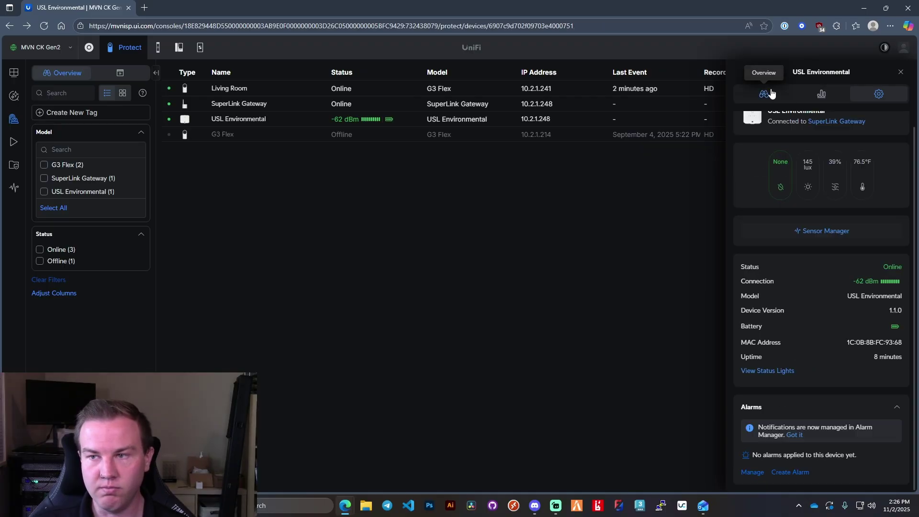
left_click(901, 72)
left_click(538, 120)
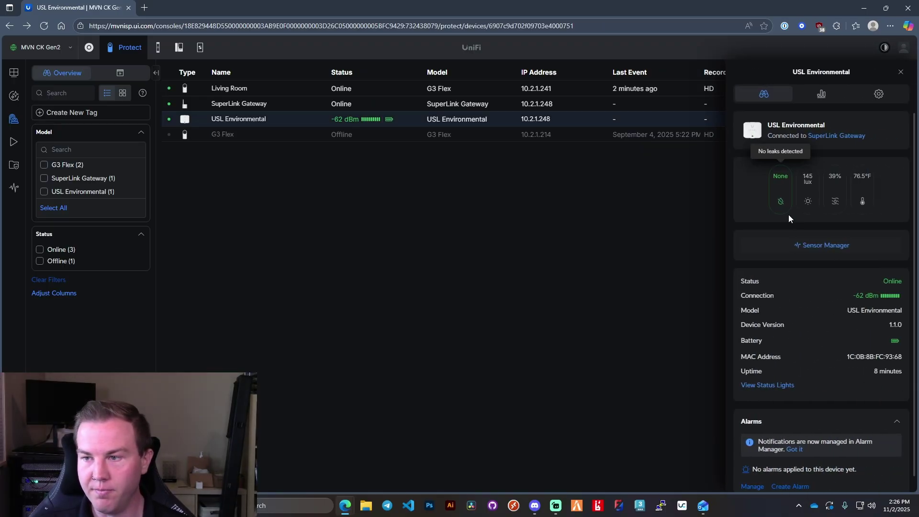